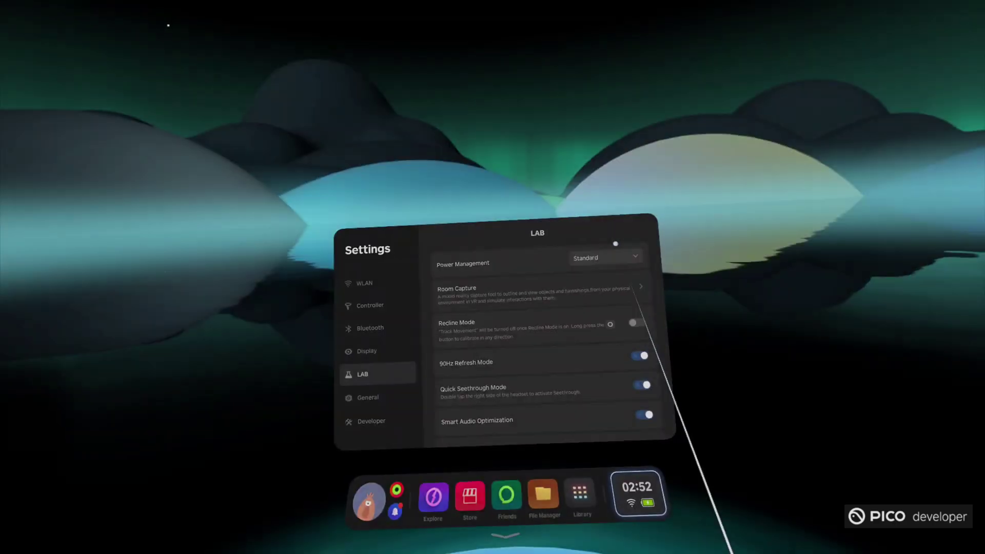
- Open the Hand Tracking options in the headset's LAB settings
{"action": "scroll", "coordinate": [564, 329], "scroll_direction": "down", "scroll_amount": 4}
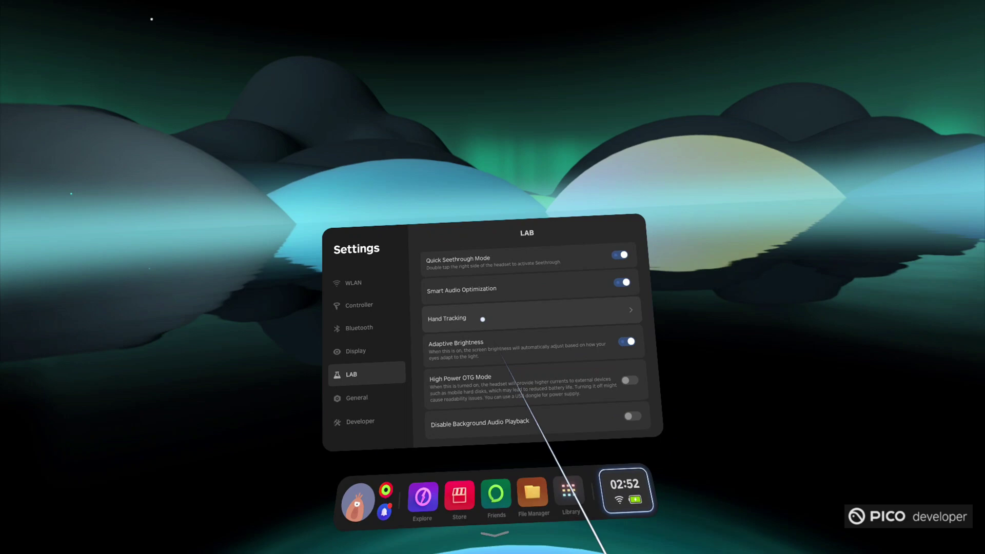
{"action": "left_click", "coordinate": [507, 322]}
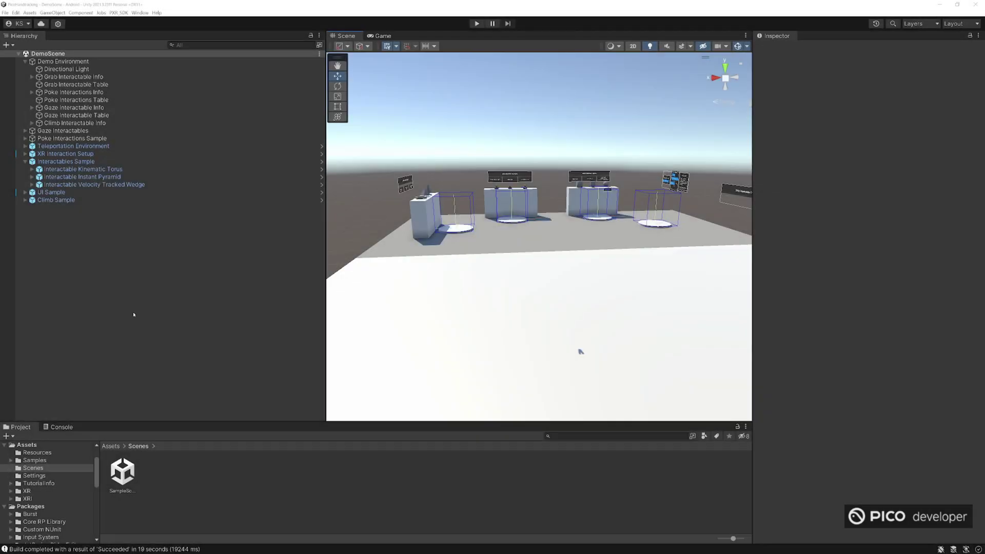
- Switch to Unity and save the demo scene as PicoHandTracking in the project's Scenes folder
{"action": "left_click", "coordinate": [5, 12]}
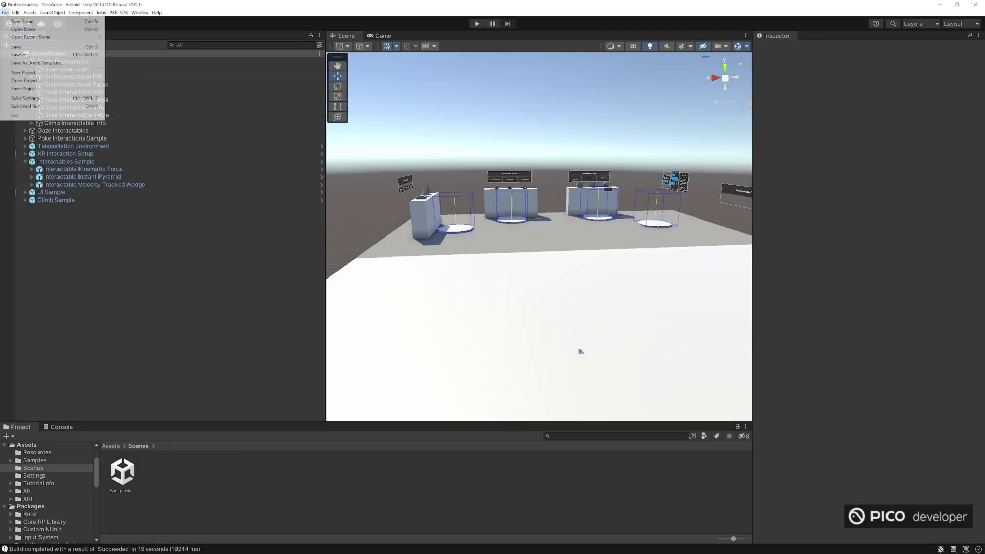
{"action": "left_click", "coordinate": [23, 55]}
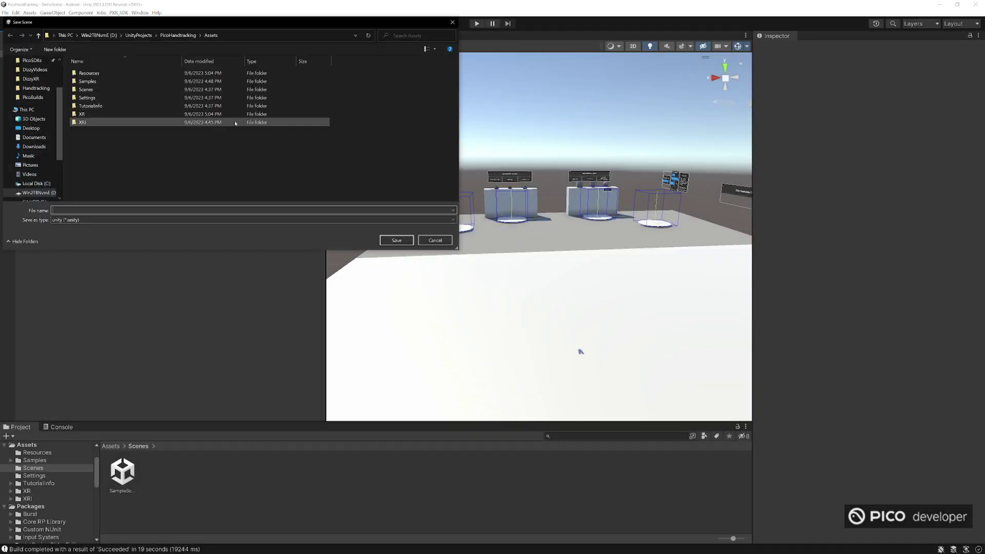
{"action": "double_click", "coordinate": [88, 89]}
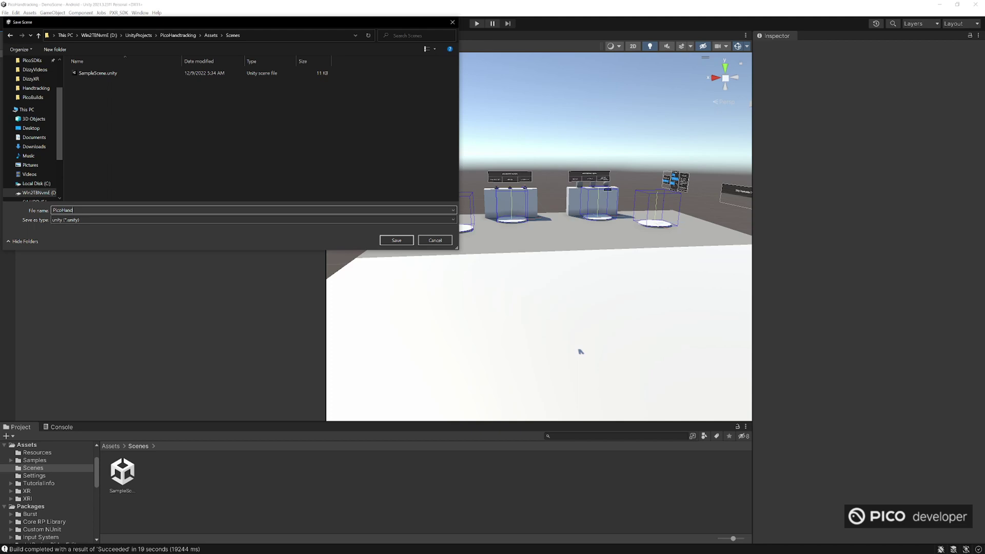
{"action": "type", "text": "PicoHandTracking"}
{"action": "key", "text": "Return"}
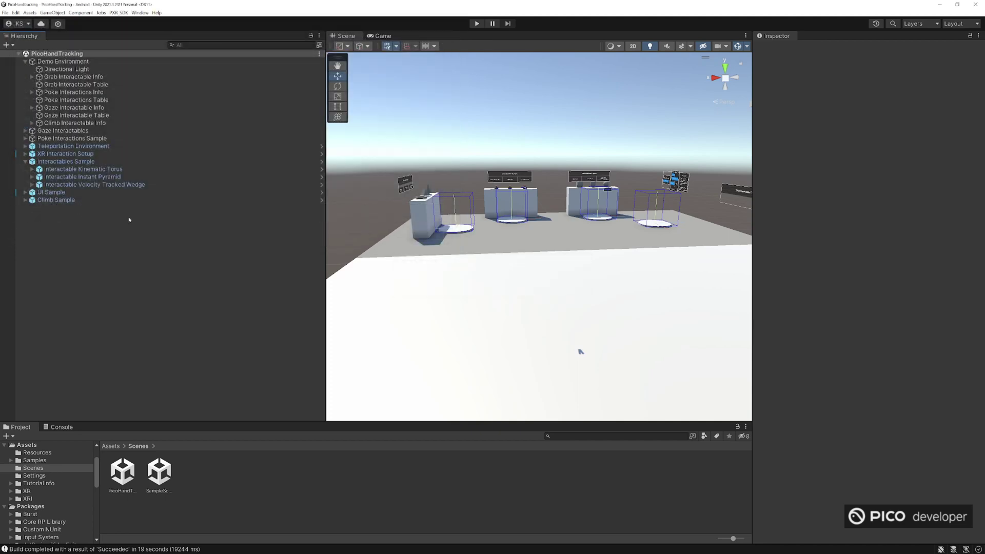
- Deactivate the six objects from Gaze Interactor through Right Controller Stabilized under the XR Origin's Camera Offset
{"action": "right_click_drag", "start_coordinate": [480, 230], "coordinate": [718, 263]}
{"action": "left_click", "coordinate": [42, 155]}
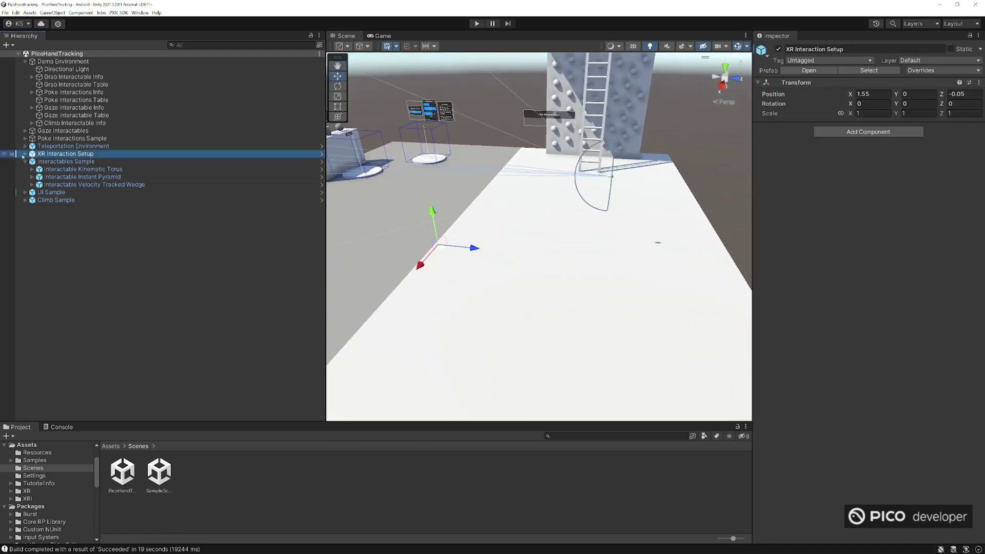
{"action": "left_click", "coordinate": [24, 154]}
{"action": "left_click", "coordinate": [87, 185]}
{"action": "left_click", "coordinate": [32, 185]}
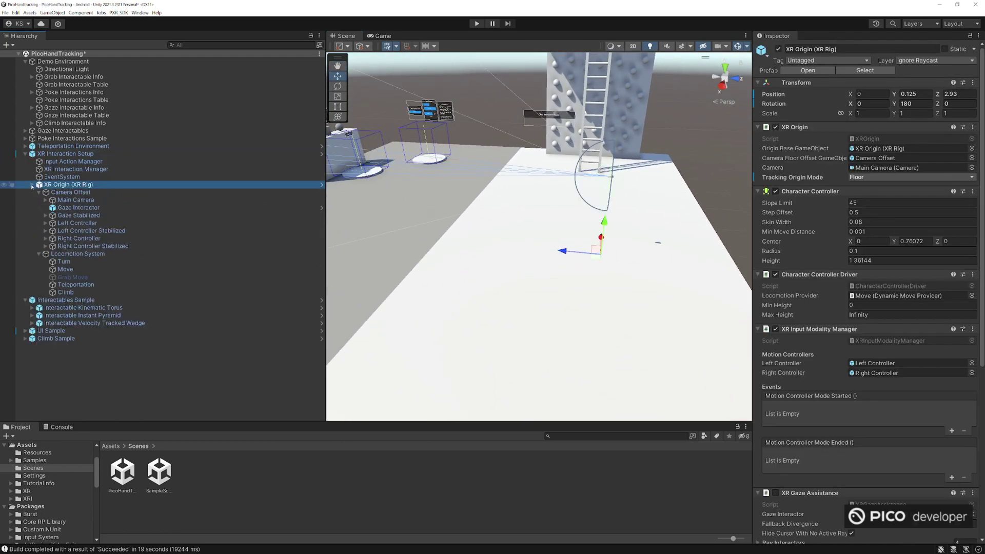
{"action": "left_click", "coordinate": [77, 208]}
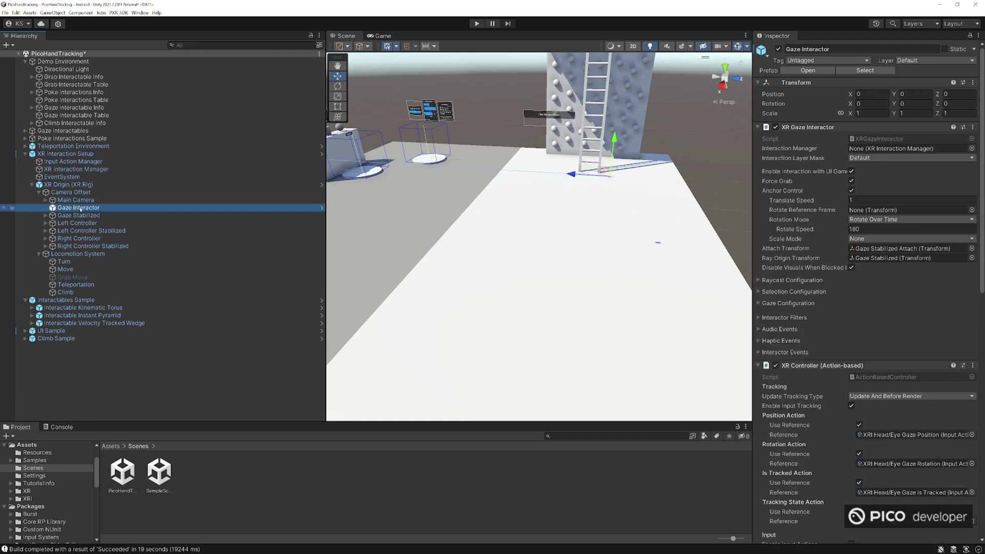
{"action": "left_click", "coordinate": [90, 247], "text": "shift"}
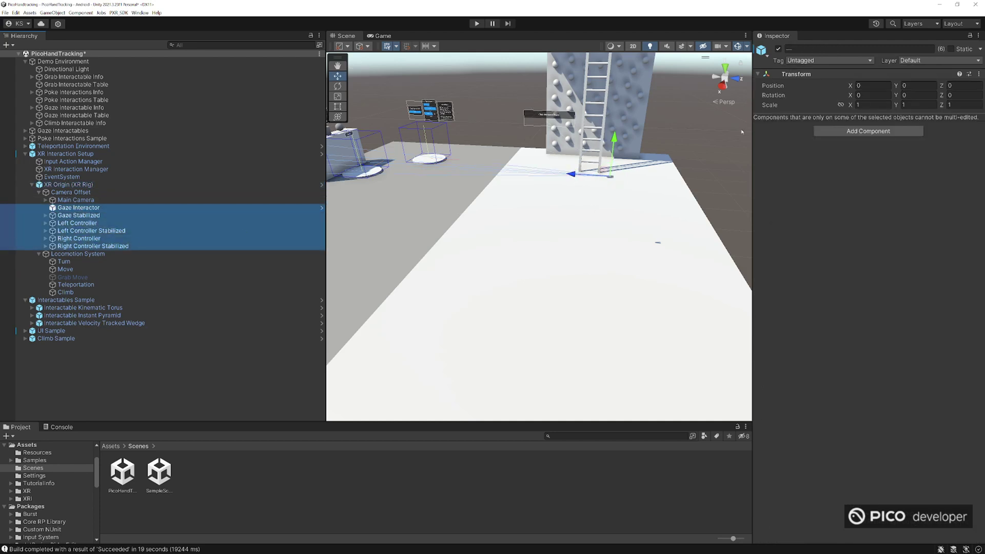
{"action": "left_click", "coordinate": [777, 50]}
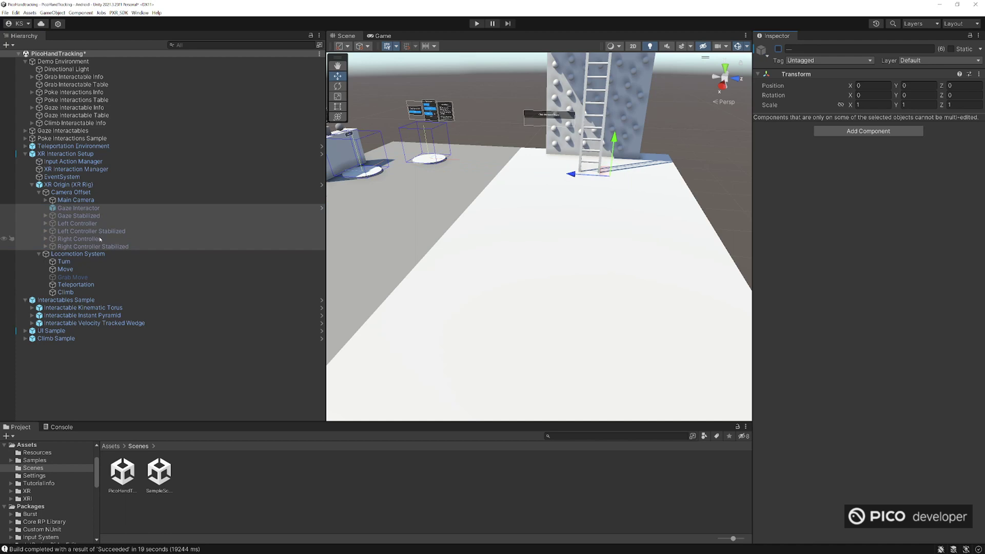
- Open the Prefabs folder inside the PICO Integration package's Assets/Resources folder
{"action": "left_click", "coordinate": [72, 185]}
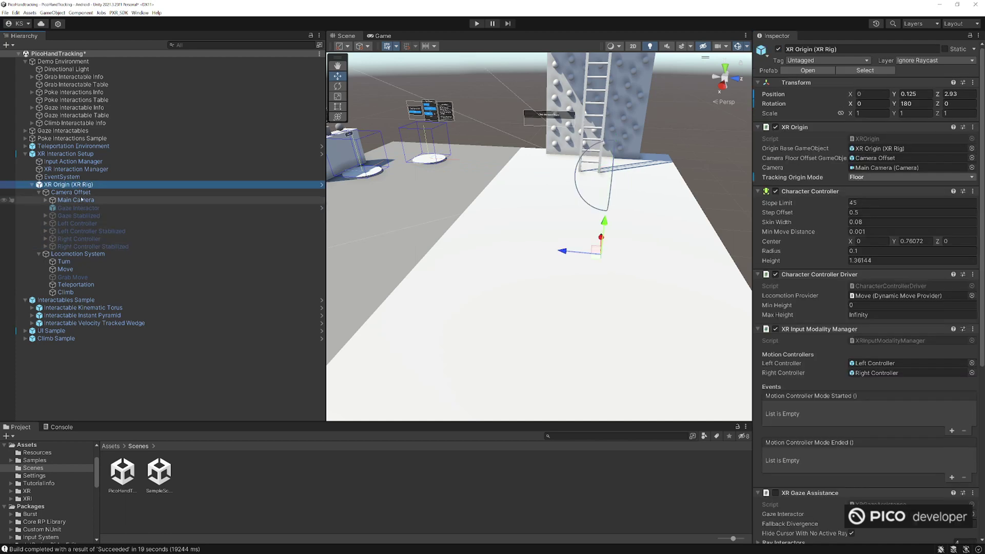
{"action": "left_click", "coordinate": [110, 446]}
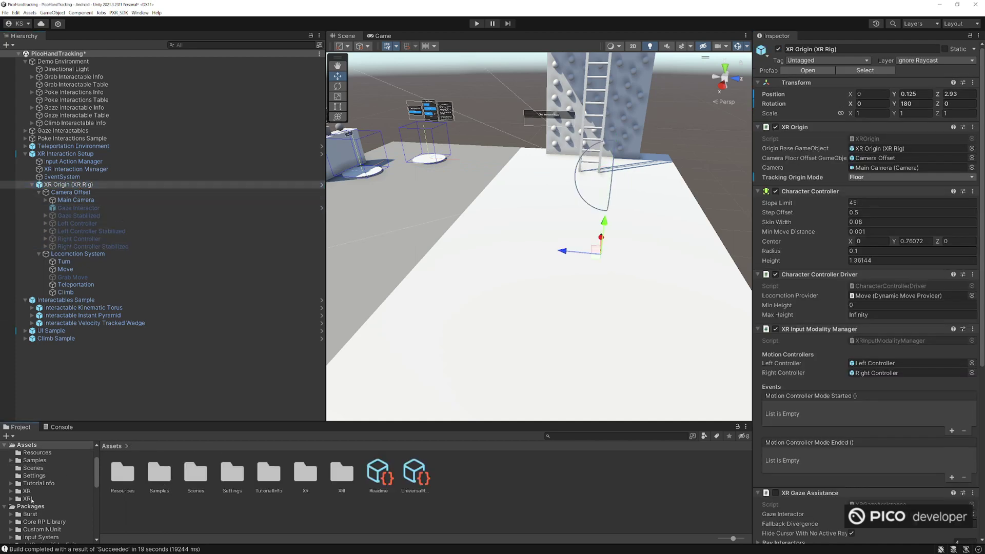
{"action": "left_click", "coordinate": [29, 507]}
{"action": "scroll", "coordinate": [55, 500], "scroll_direction": "down", "scroll_amount": 3}
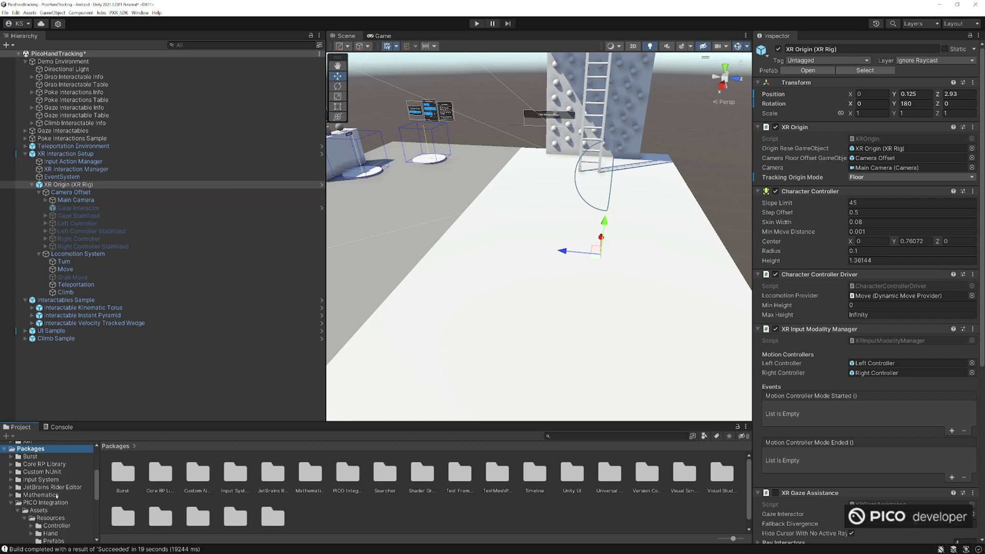
{"action": "left_click", "coordinate": [45, 503]}
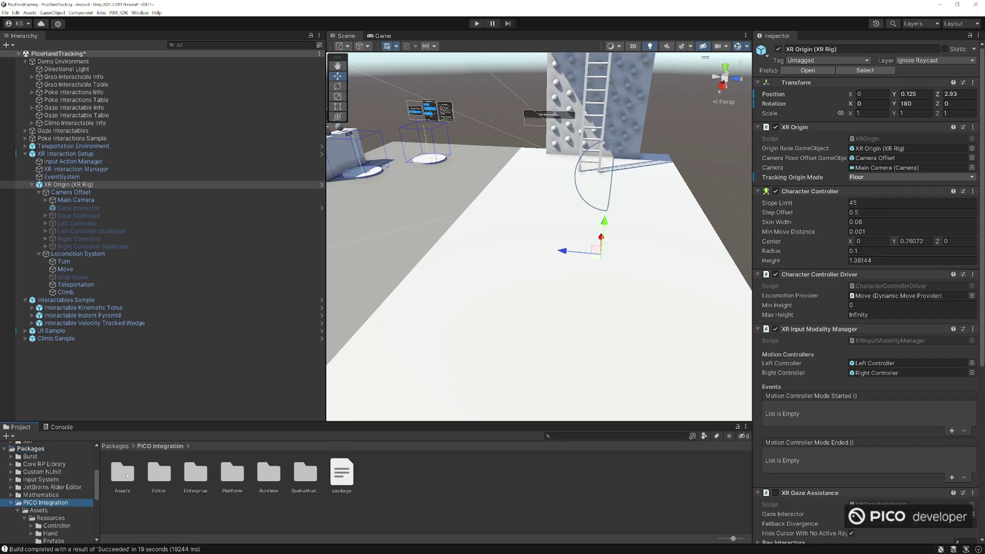
{"action": "double_click", "coordinate": [127, 475]}
{"action": "double_click", "coordinate": [127, 476]}
{"action": "double_click", "coordinate": [195, 472]}
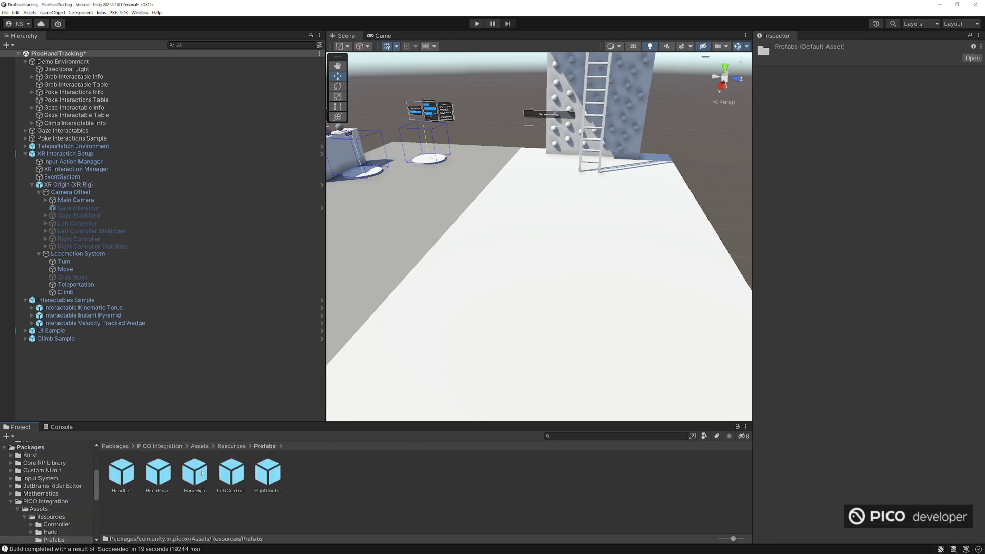
- Add the HandLeft and HandRight prefabs as children of Camera Offset in the XR Origin
{"action": "left_click", "coordinate": [122, 474]}
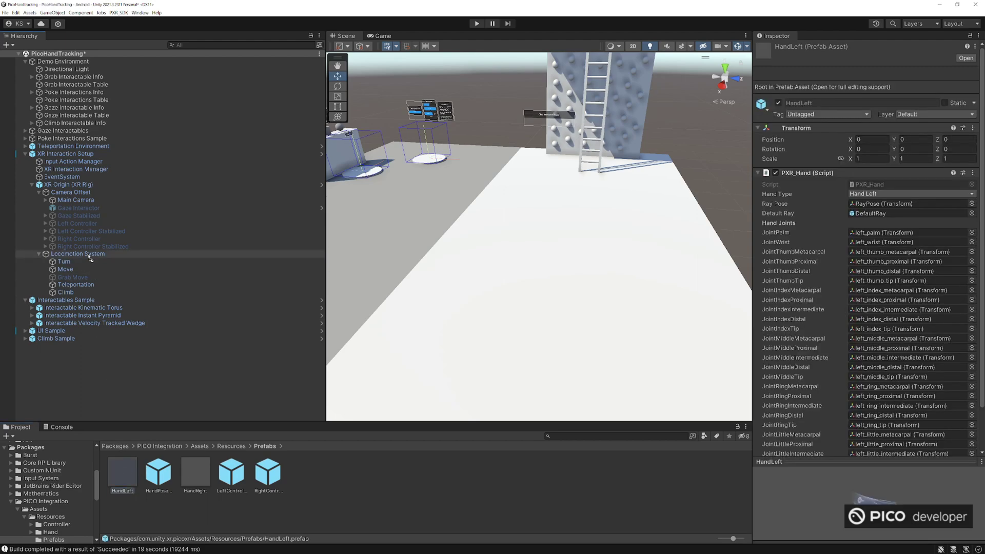
{"action": "left_click_drag", "start_coordinate": [90, 259], "coordinate": [71, 252]}
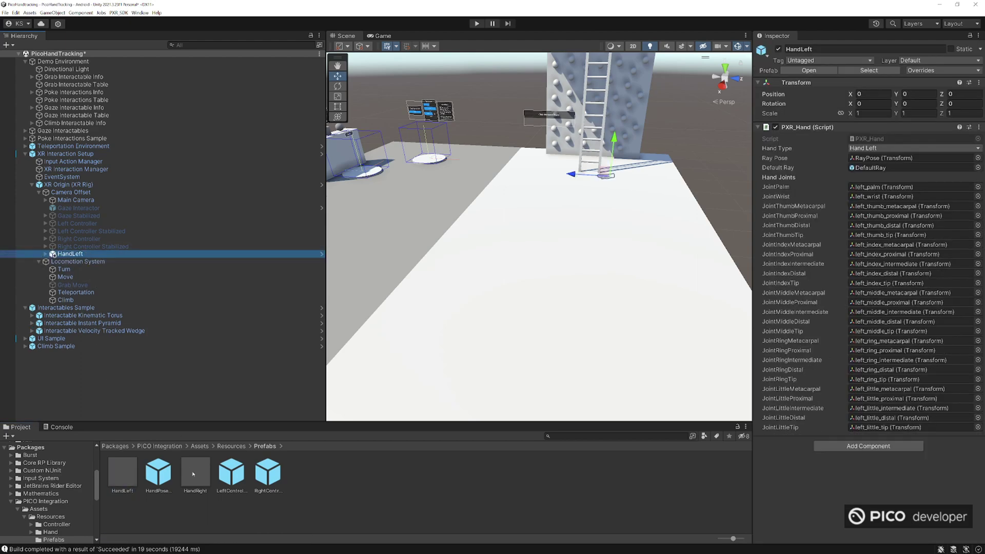
{"action": "left_click_drag", "start_coordinate": [193, 474], "coordinate": [74, 261]}
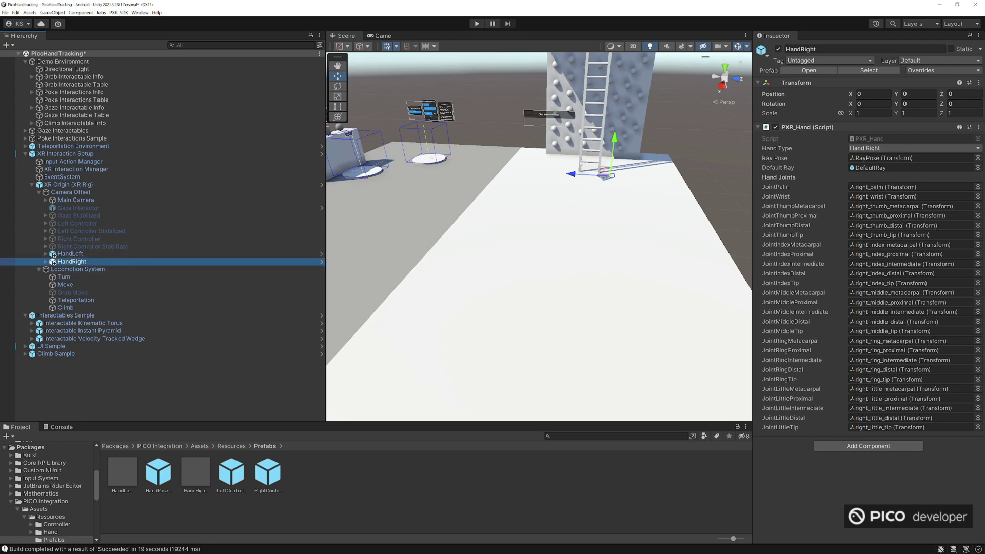
- Examine the HandRight model, the joint transforms referenced by its PXR_Hand script, and its child objects
{"action": "key", "text": "f"}
{"action": "left_click_drag", "start_coordinate": [591, 159], "coordinate": [762, 199], "text": "alt"}
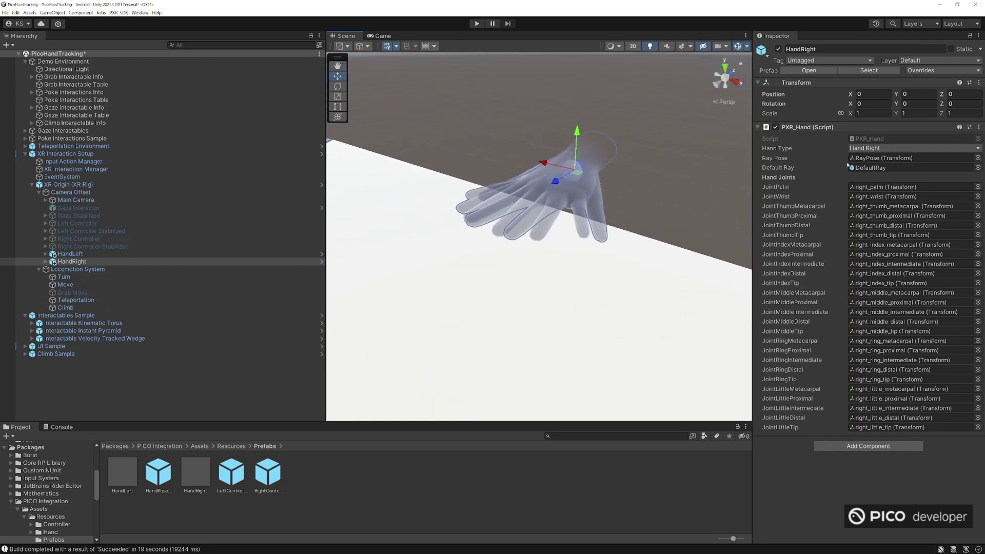
{"action": "left_click", "coordinate": [881, 198]}
{"action": "left_click", "coordinate": [882, 188]}
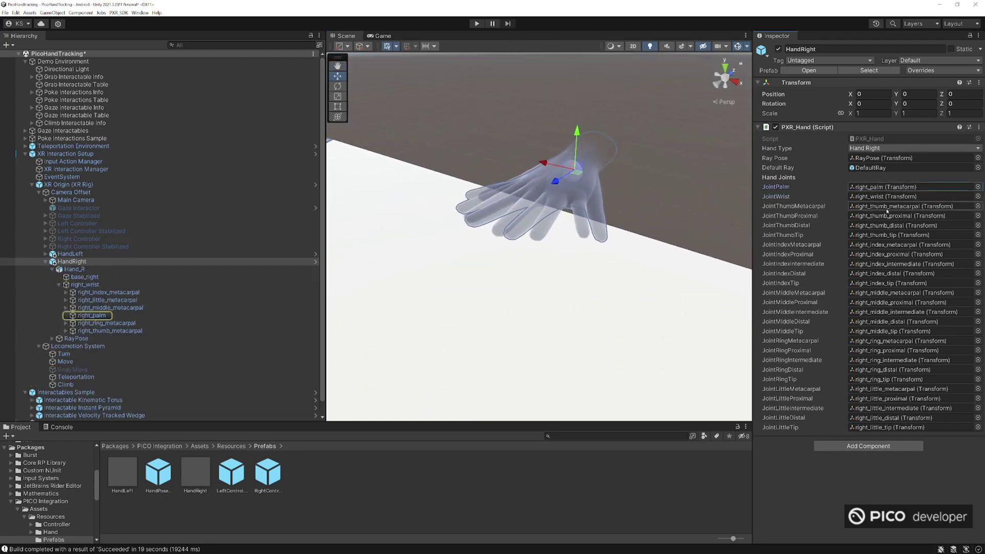
{"action": "left_click", "coordinate": [887, 216]}
{"action": "left_click", "coordinate": [896, 274]}
{"action": "left_click", "coordinate": [895, 313]}
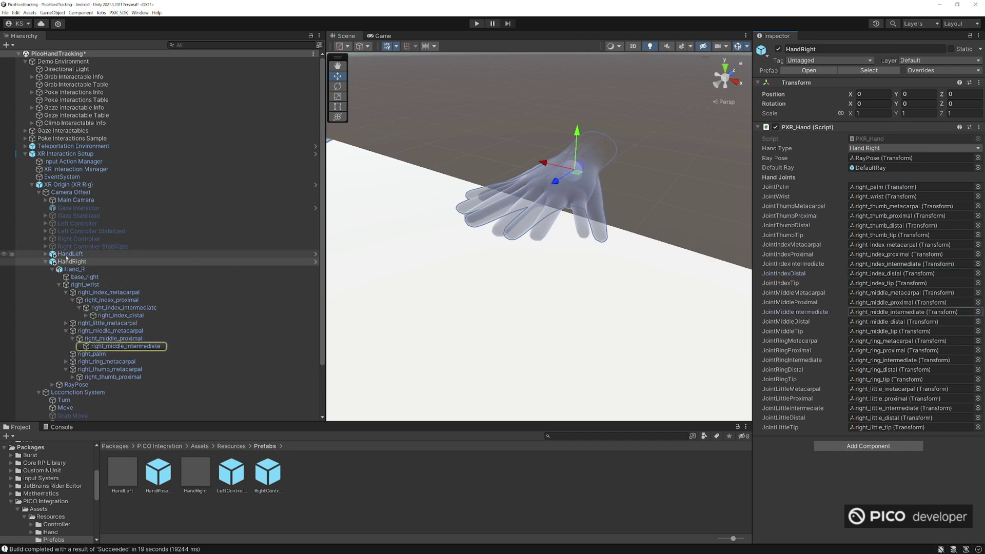
{"action": "left_click", "coordinate": [46, 262]}
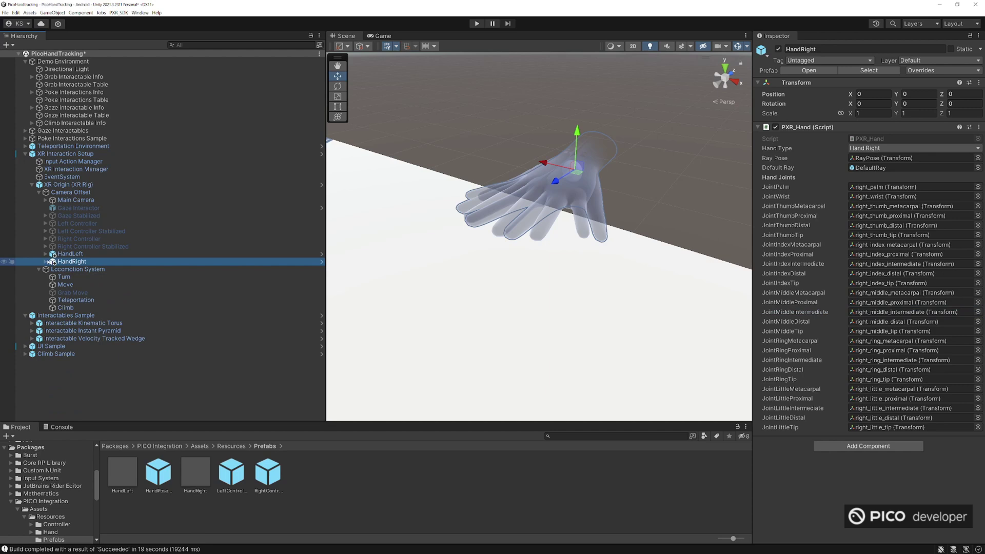
{"action": "left_click", "coordinate": [46, 262]}
{"action": "left_click", "coordinate": [51, 270]}
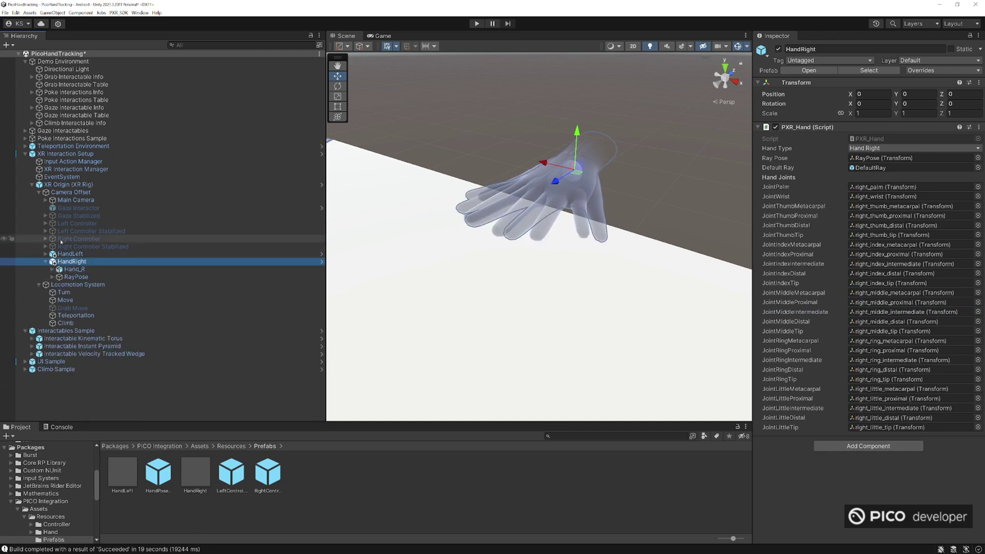
- Inspect the Right Controller's Poke Interactor and the Poke Point used as its attach transform
{"action": "left_click", "coordinate": [46, 238]}
{"action": "left_click", "coordinate": [82, 247]}
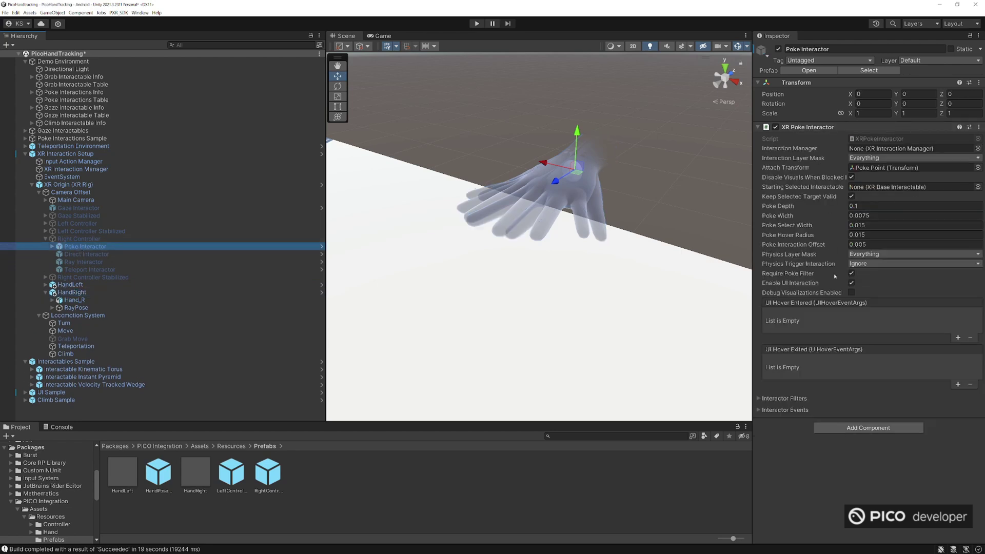
{"action": "left_click", "coordinate": [870, 169]}
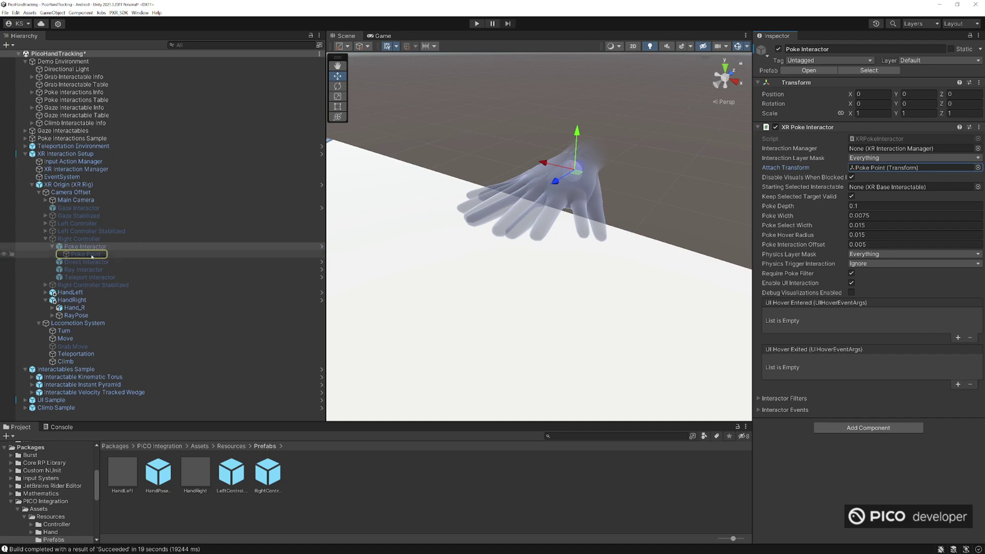
{"action": "left_click", "coordinate": [92, 256]}
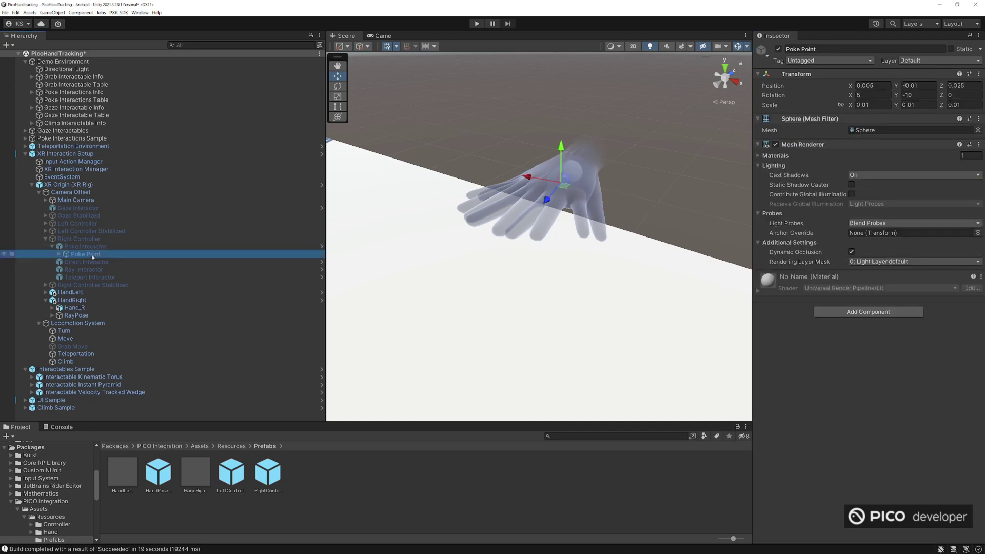
- Activate the Right Controller and view its Poke Point up close in the scene
{"action": "left_click", "coordinate": [79, 239]}
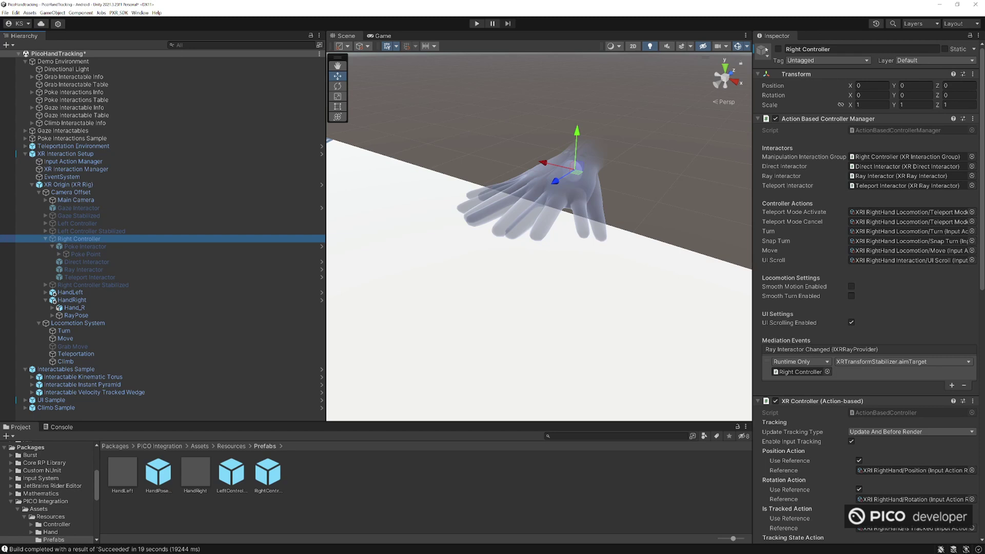
{"action": "left_click", "coordinate": [778, 49]}
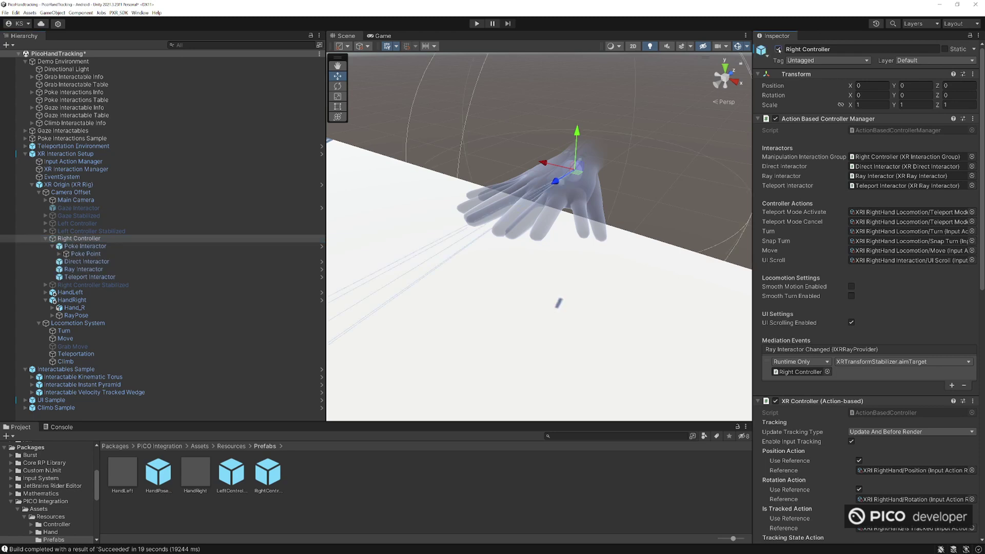
{"action": "left_click", "coordinate": [91, 255]}
{"action": "key", "text": "f"}
{"action": "left_click", "coordinate": [85, 246]}
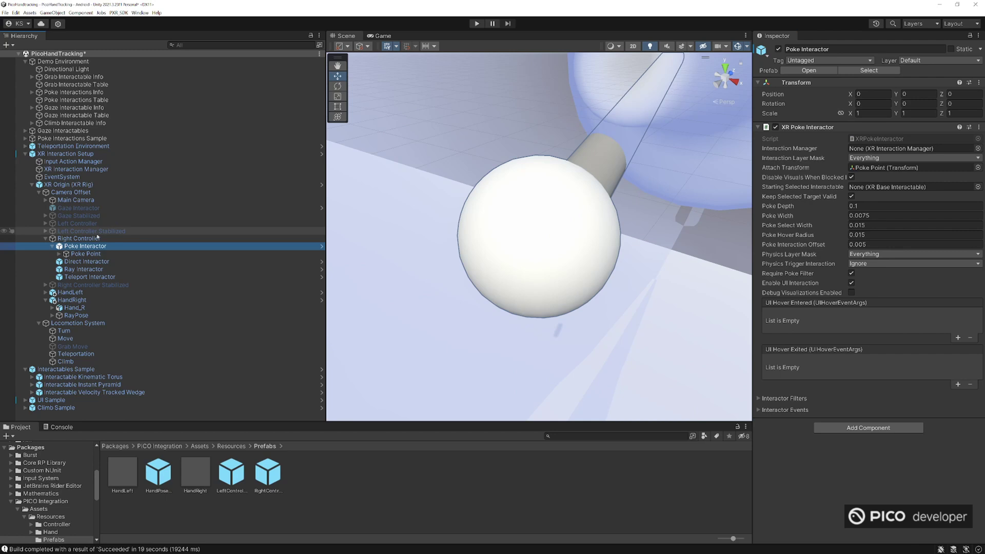
{"action": "left_click", "coordinate": [97, 234]}
{"action": "scroll", "coordinate": [526, 180], "scroll_direction": "down", "scroll_amount": 3}
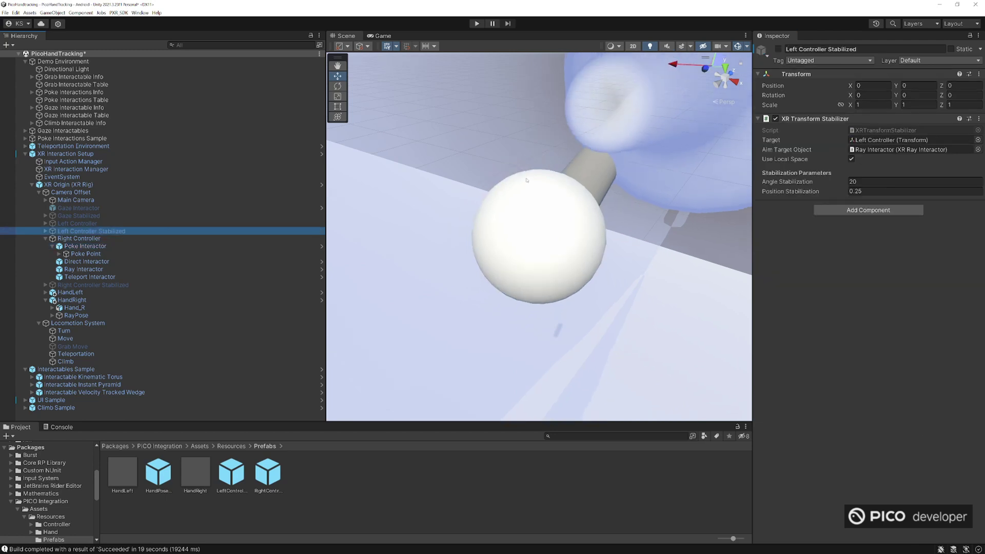
- Deactivate the Right Controller again and collapse its child objects
{"action": "left_click", "coordinate": [79, 238]}
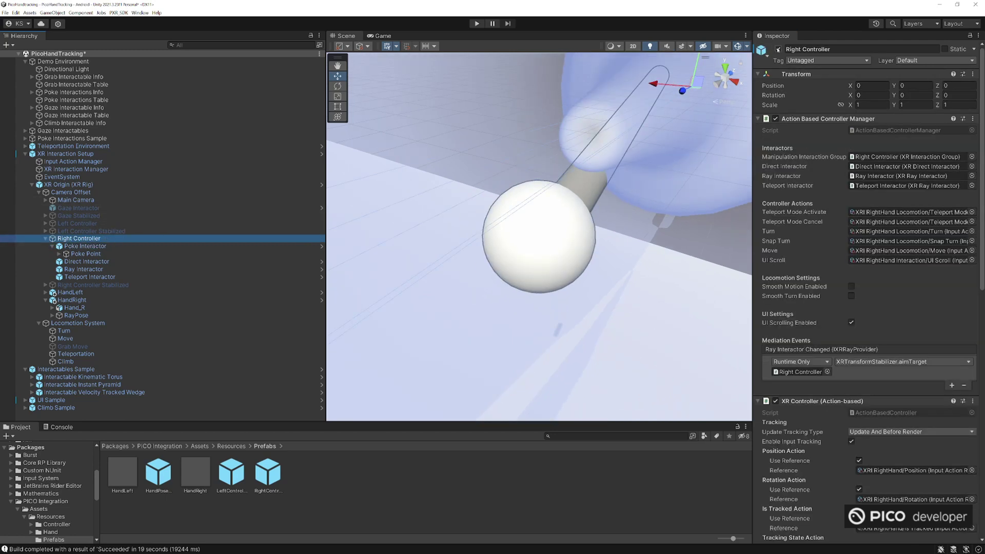
{"action": "left_click", "coordinate": [778, 50]}
{"action": "left_click", "coordinate": [46, 239]}
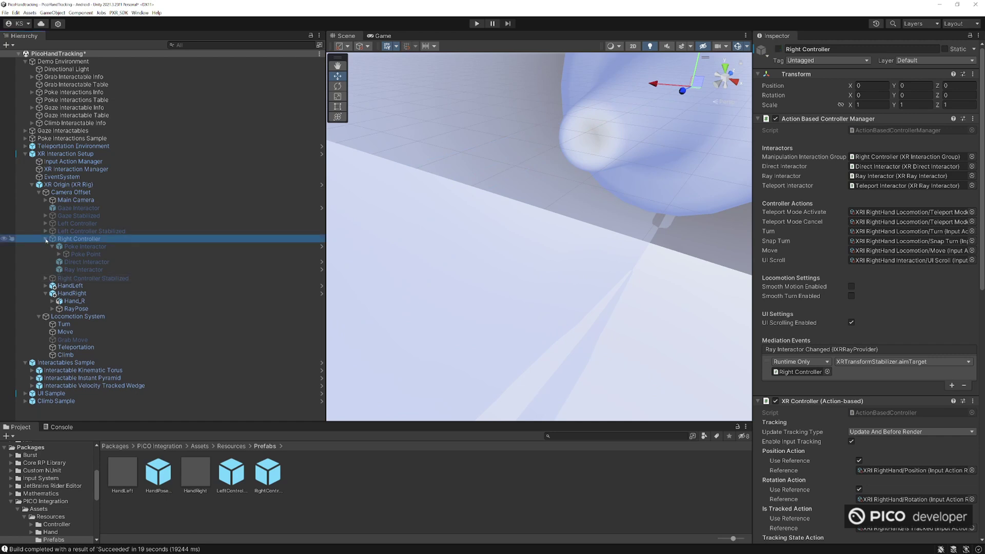
{"action": "left_click", "coordinate": [46, 239]}
- Create an empty child object named PicoPoke under HandRight and add an XR Poke Interactor component to it
{"action": "left_click", "coordinate": [73, 262]}
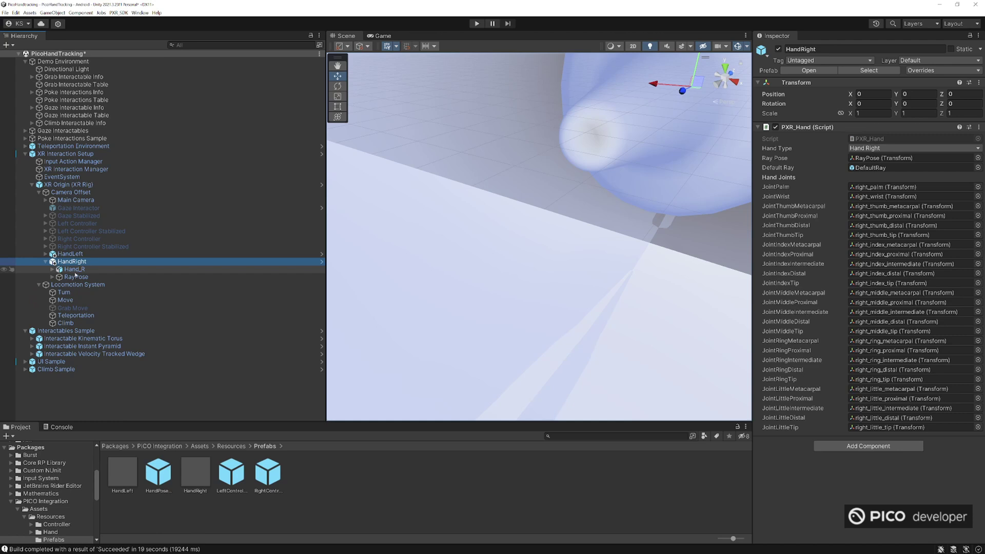
{"action": "right_click", "coordinate": [72, 262]}
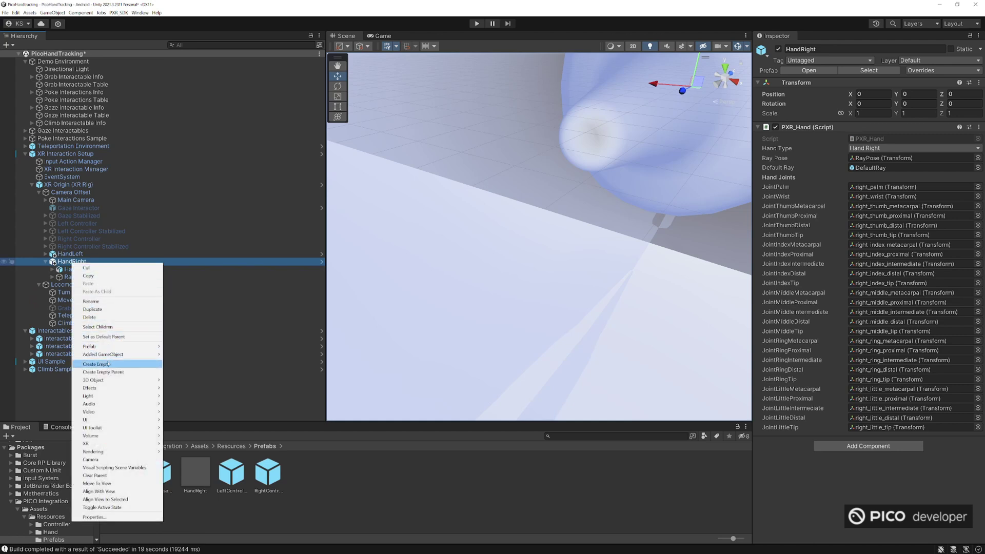
{"action": "left_click", "coordinate": [108, 364]}
{"action": "left_click", "coordinate": [832, 51]}
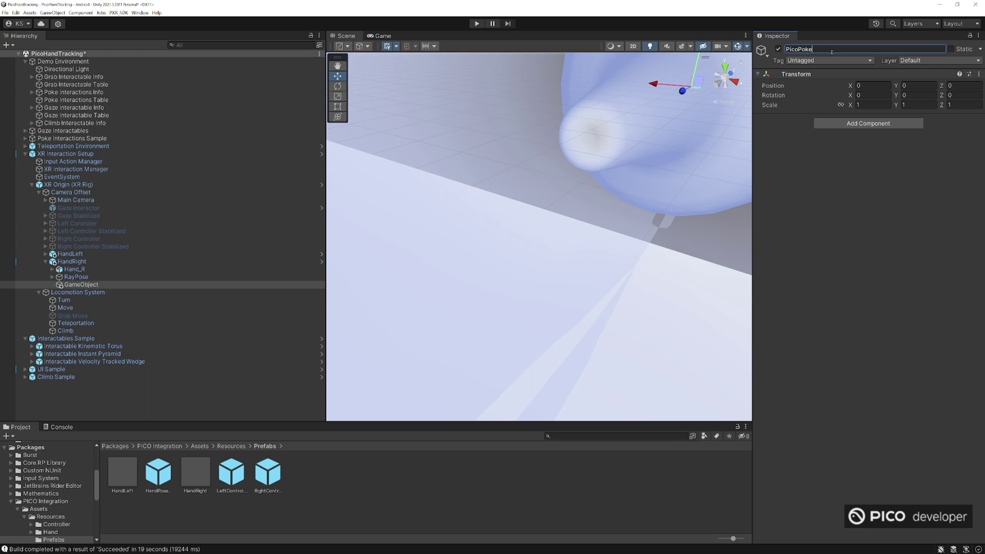
{"action": "left_click", "coordinate": [868, 125]}
{"action": "type", "text": "poke"}
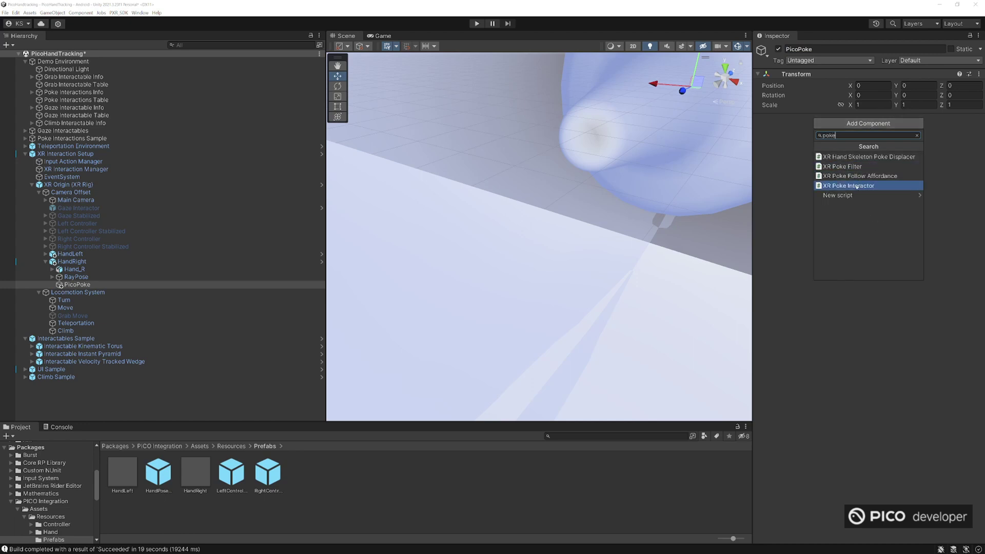
{"action": "left_click", "coordinate": [854, 186]}
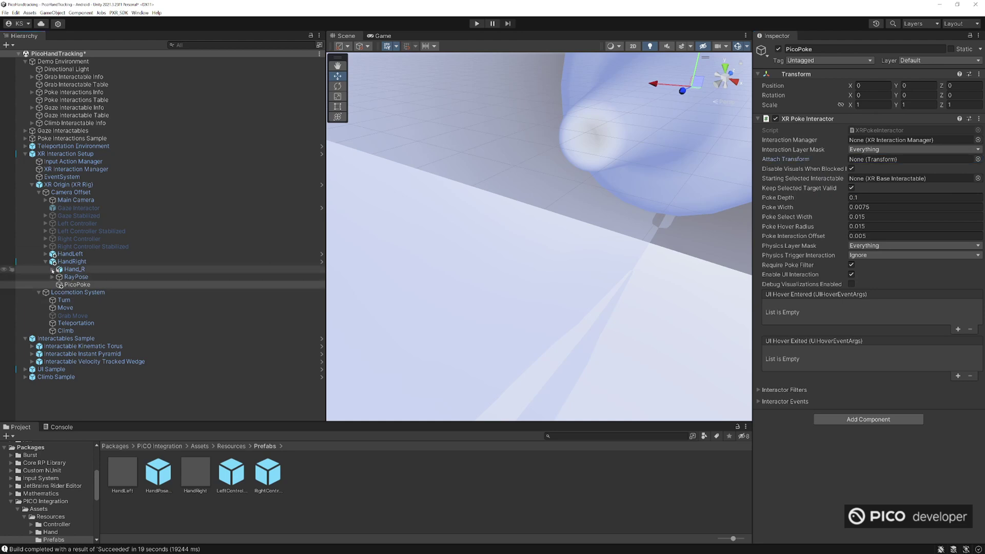
- Locate right_index_tip in HandRight's joint hierarchy and examine its position on the hand model up close
{"action": "left_click", "coordinate": [52, 269]}
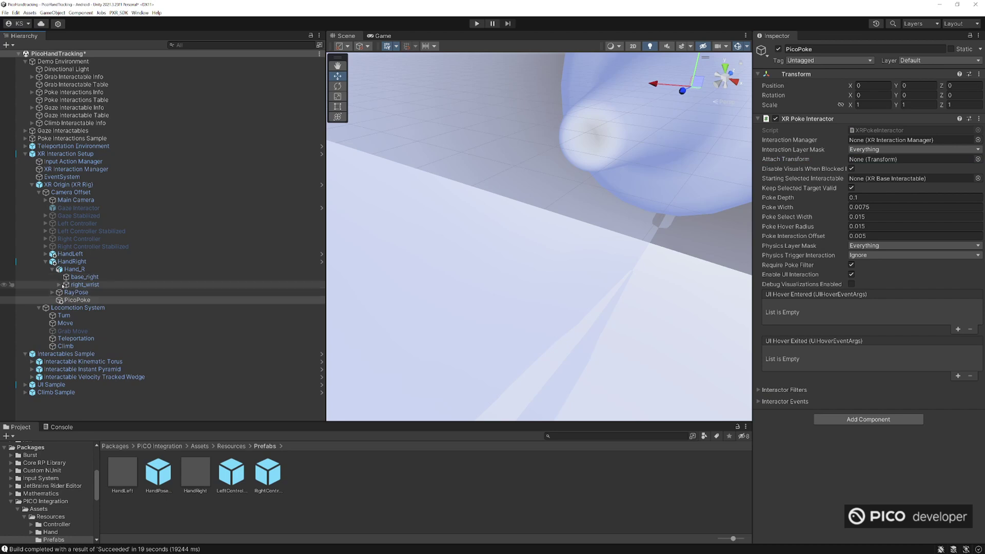
{"action": "left_click", "coordinate": [62, 285]}
{"action": "left_click", "coordinate": [59, 284]}
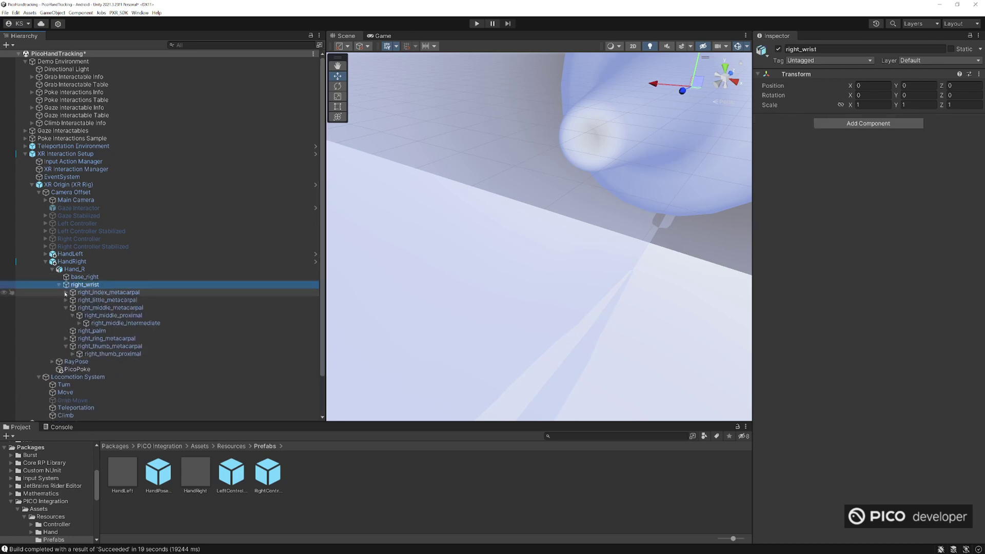
{"action": "left_click", "coordinate": [66, 308]}
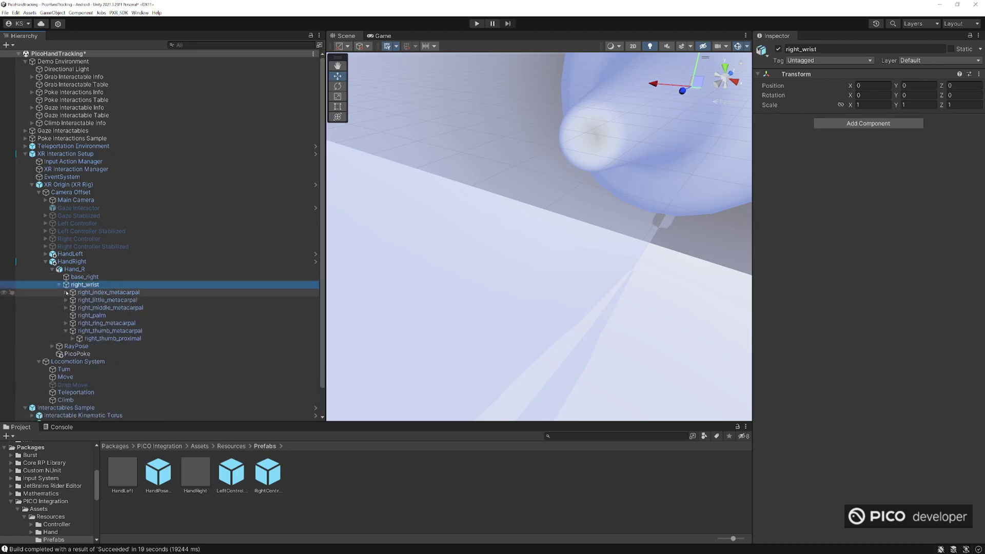
{"action": "left_click", "coordinate": [65, 293], "text": "alt"}
{"action": "left_click", "coordinate": [86, 315]}
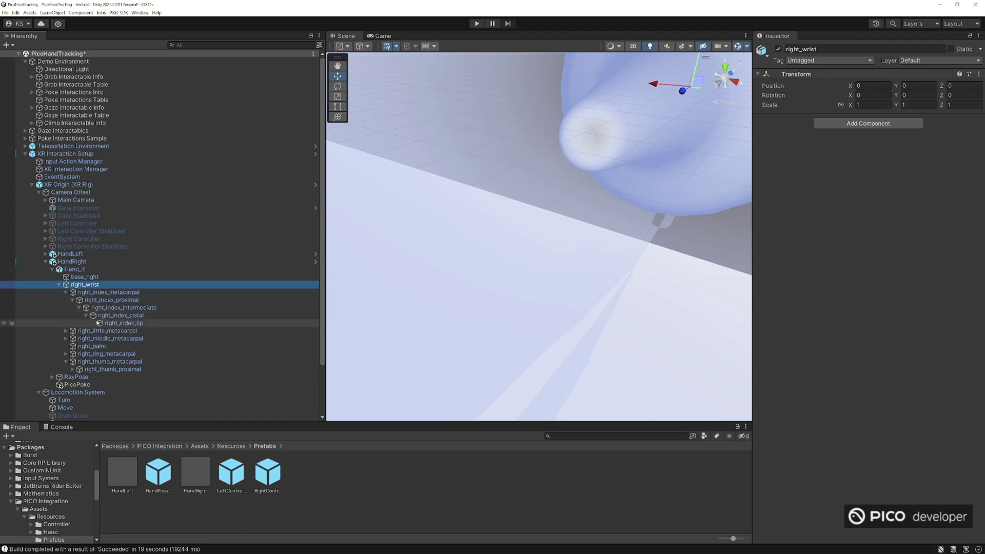
{"action": "left_click", "coordinate": [108, 323]}
{"action": "key", "text": "f"}
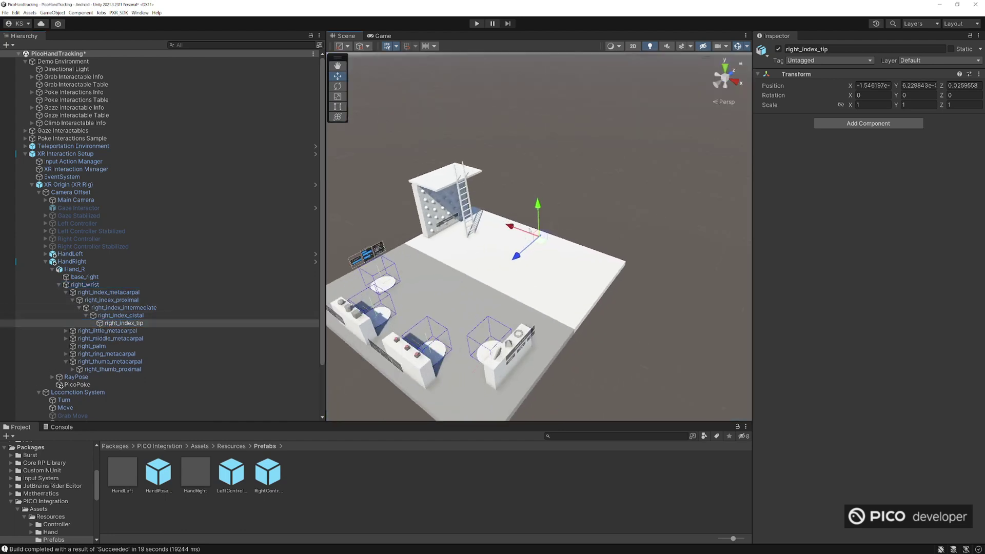
{"action": "scroll", "coordinate": [535, 223], "scroll_direction": "up", "scroll_amount": 20}
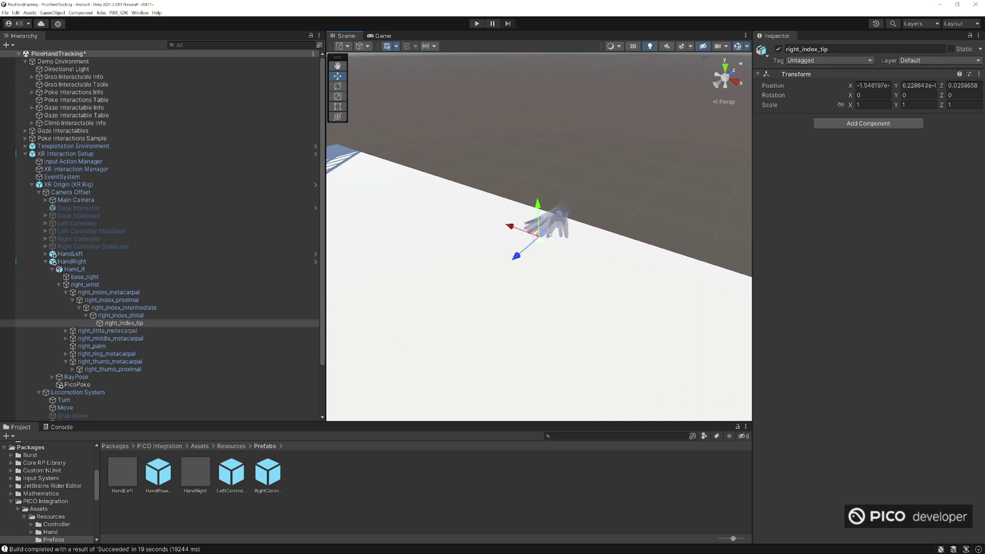
{"action": "scroll", "coordinate": [549, 234], "scroll_direction": "up", "scroll_amount": 10}
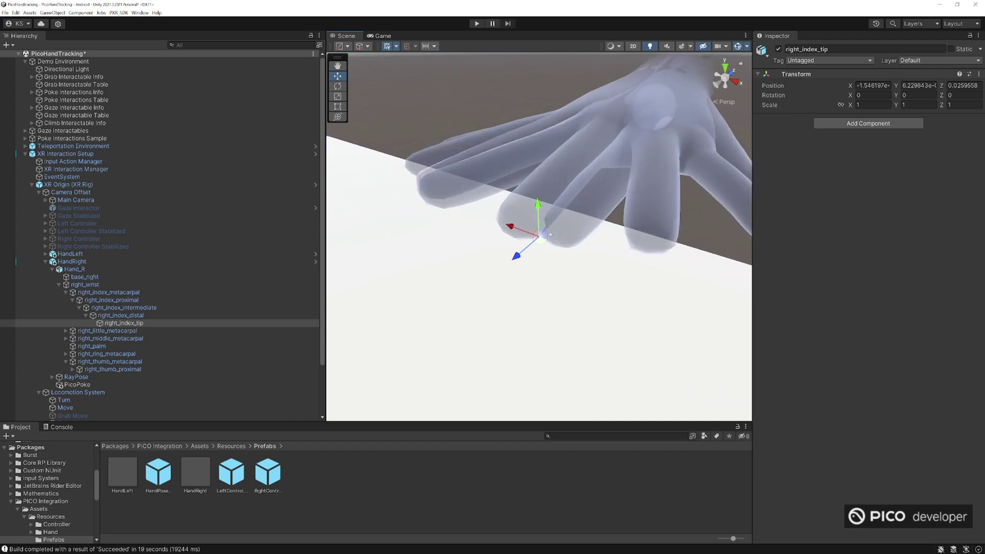
{"action": "mouse_move", "coordinate": [549, 235]}
{"action": "right_mouse_down"}
{"action": "mouse_move", "coordinate": [563, 226]}
{"action": "mouse_move", "coordinate": [553, 227]}
{"action": "right_mouse_up"}
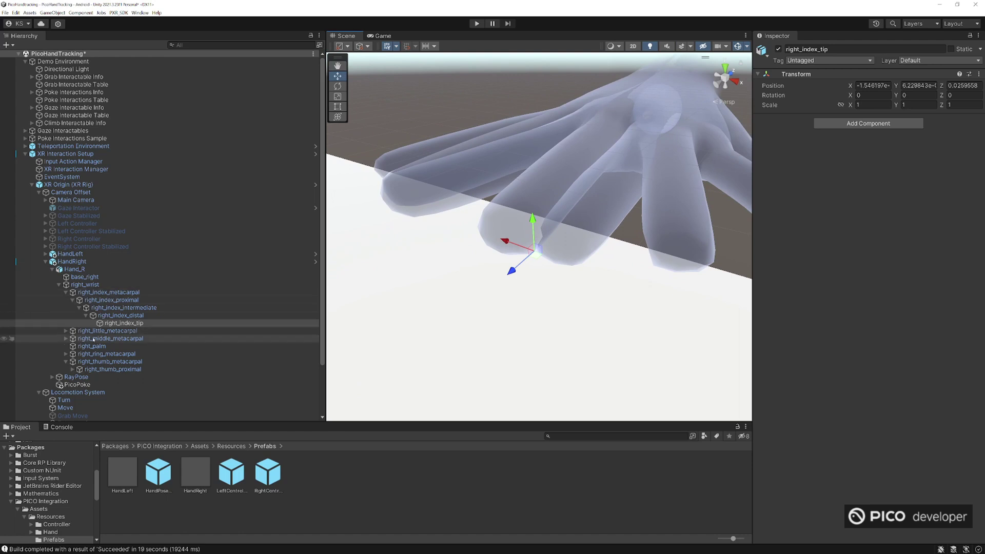
- Assign right_index_tip as the Attach Transform of the right hand's PicoPoke interactor and collapse HandRight
{"action": "left_click", "coordinate": [84, 385]}
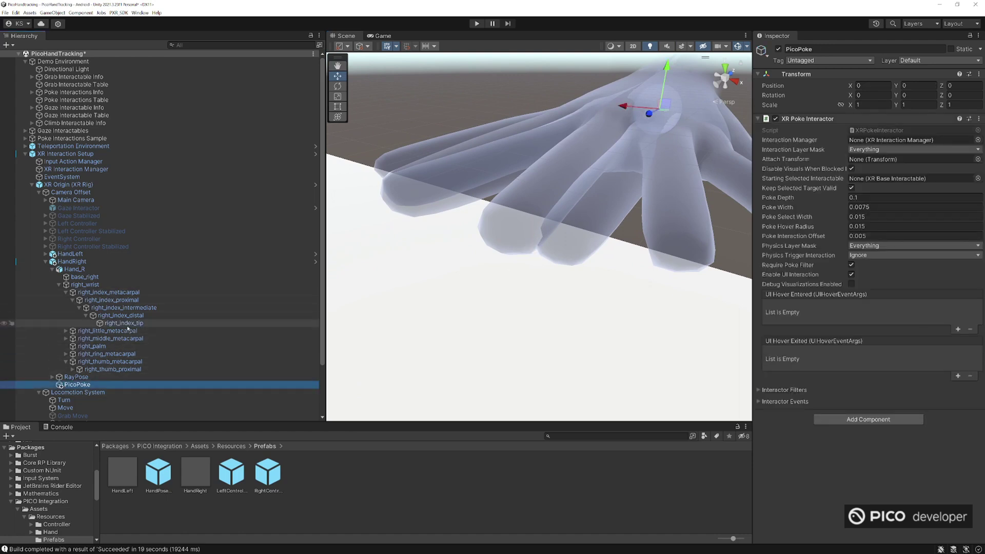
{"action": "left_click_drag", "start_coordinate": [128, 324], "coordinate": [860, 160]}
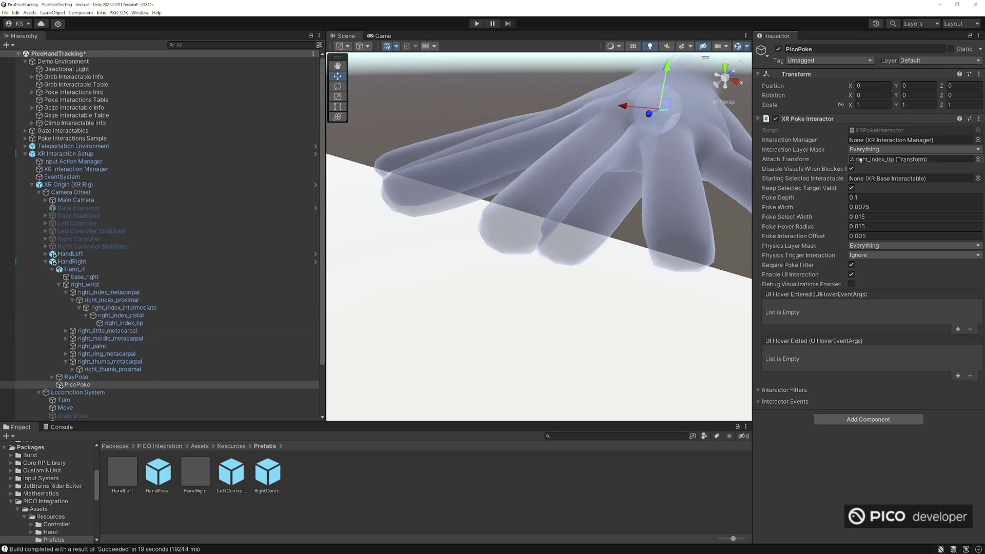
{"action": "left_click", "coordinate": [46, 261]}
- Create an empty child object named PicoPoke under HandLeft and add an XR Poke Interactor component to it
{"action": "left_click", "coordinate": [46, 253]}
{"action": "left_click", "coordinate": [70, 254]}
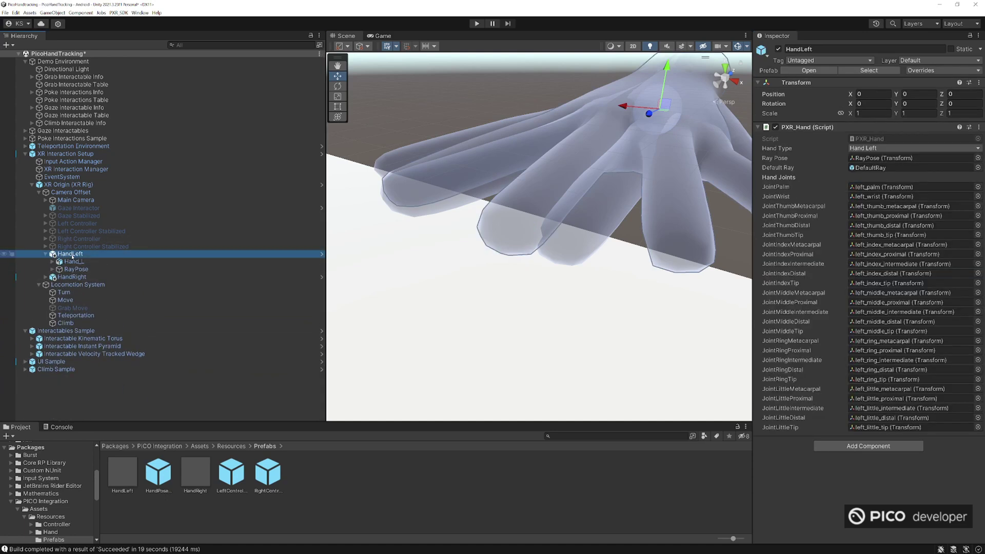
{"action": "right_click", "coordinate": [55, 255]}
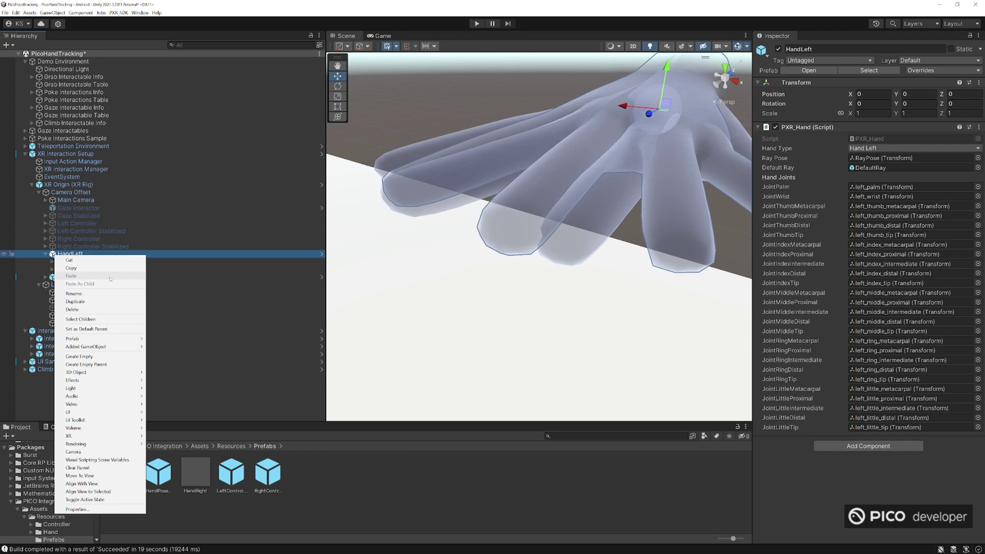
{"action": "left_click", "coordinate": [82, 356]}
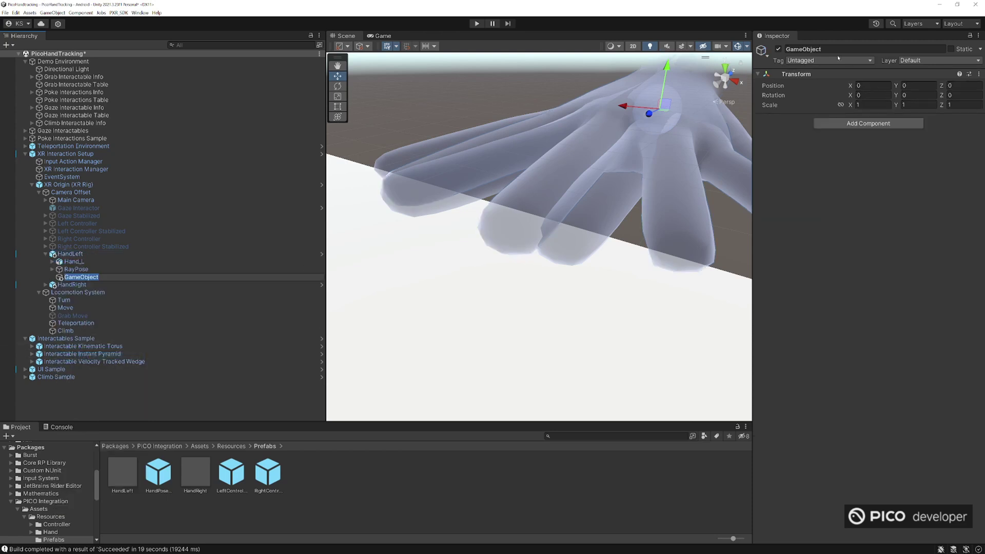
{"action": "left_click", "coordinate": [837, 50]}
{"action": "type", "text": "Pico"}
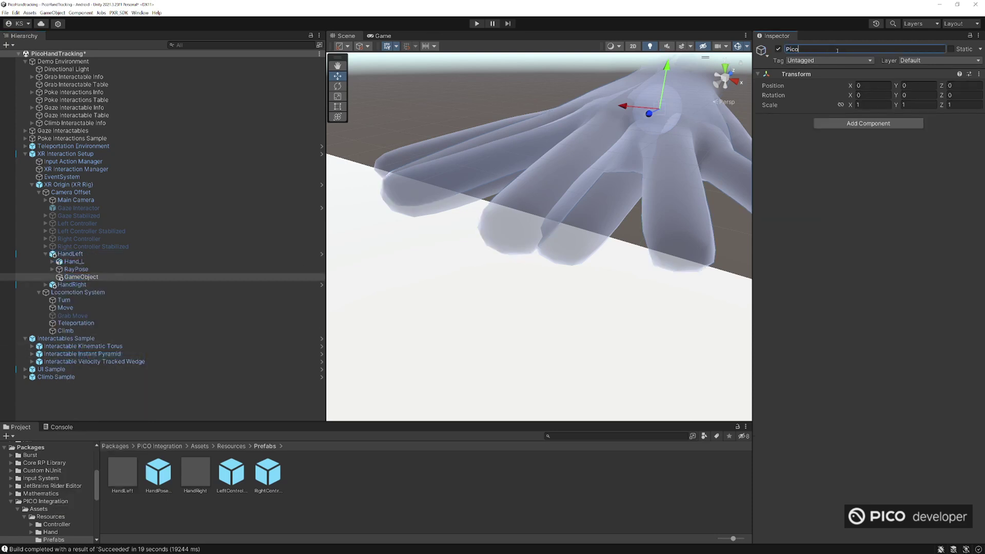
{"action": "type", "text": "Poke"}
{"action": "key", "text": "Return"}
{"action": "left_click", "coordinate": [867, 123]}
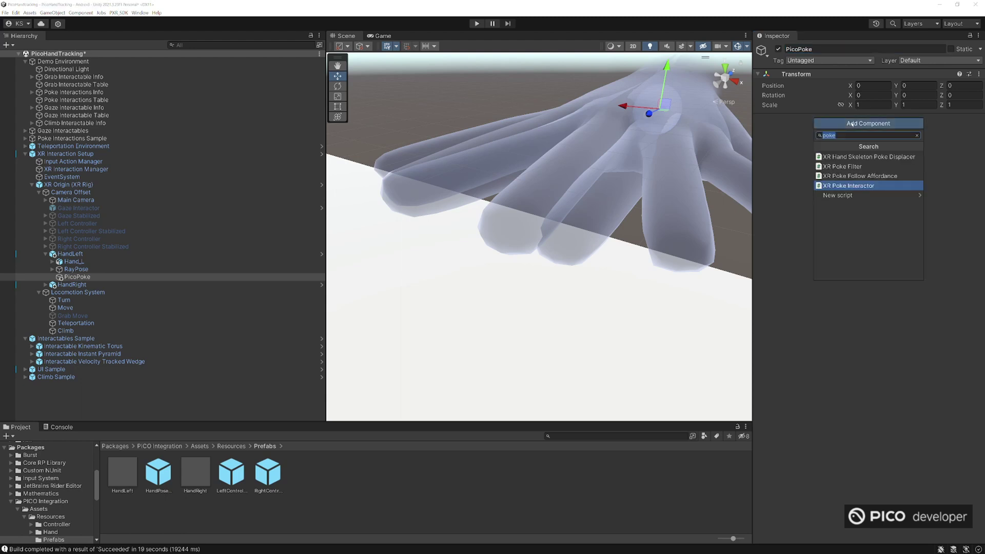
{"action": "left_click", "coordinate": [846, 187]}
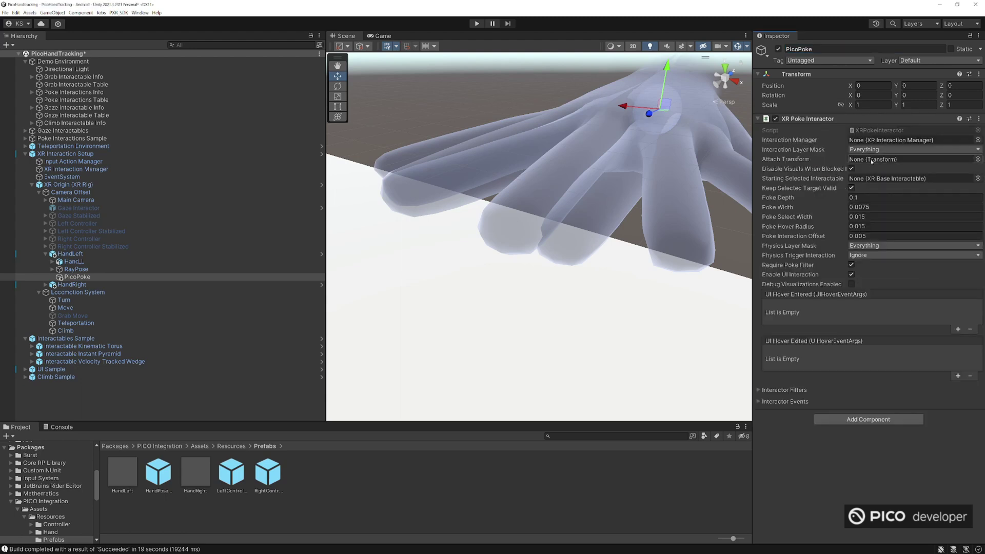
- Assign left_index_tip from HandLeft's joint hierarchy as the Attach Transform of the left hand's PicoPoke interactor
{"action": "left_click", "coordinate": [52, 262]}
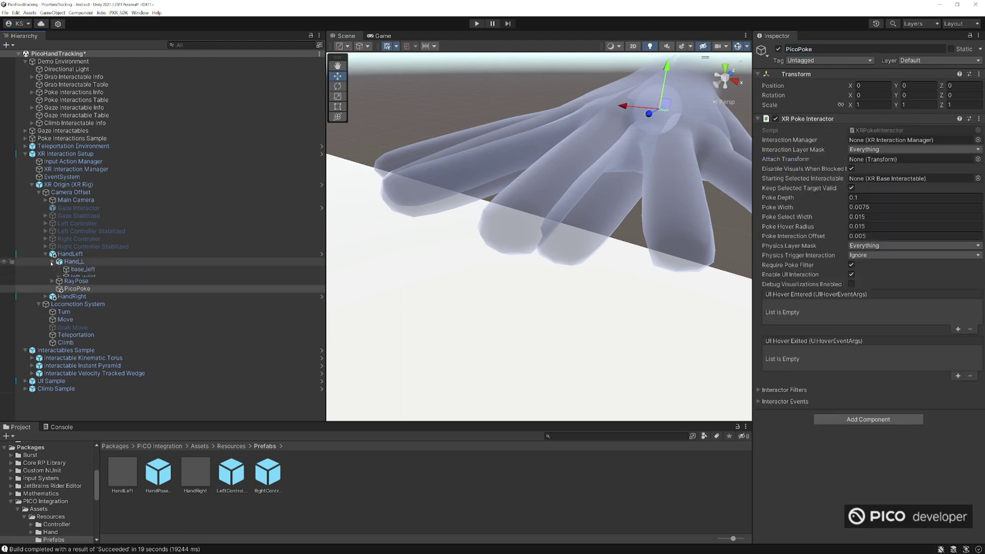
{"action": "left_click", "coordinate": [58, 276]}
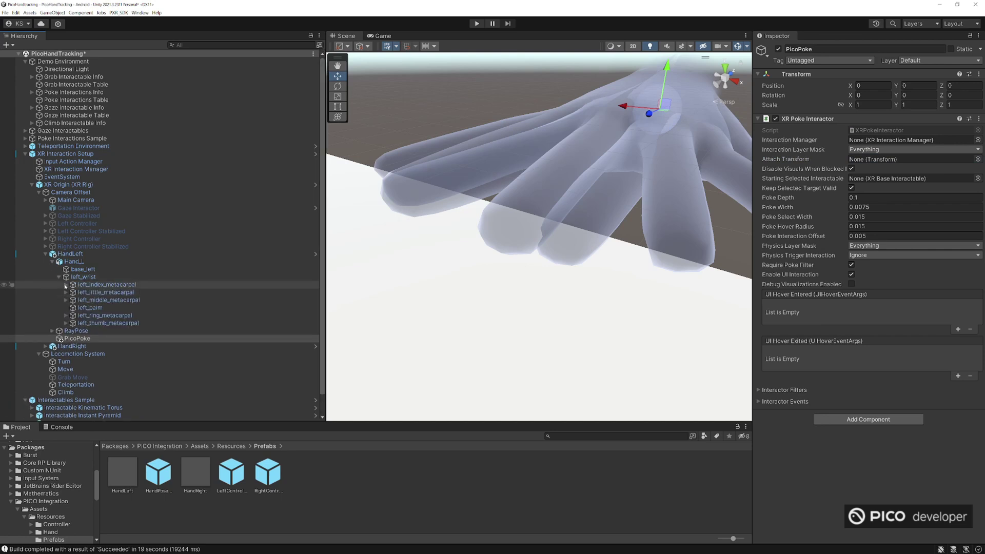
{"action": "left_click", "coordinate": [65, 285]}
{"action": "left_click", "coordinate": [73, 293]}
{"action": "left_click", "coordinate": [79, 300]}
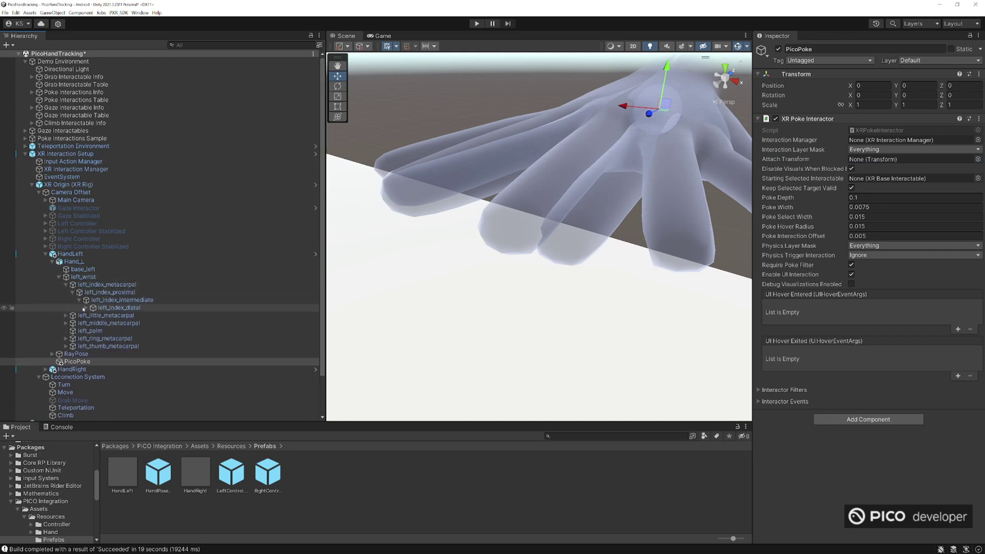
{"action": "left_click", "coordinate": [85, 308]}
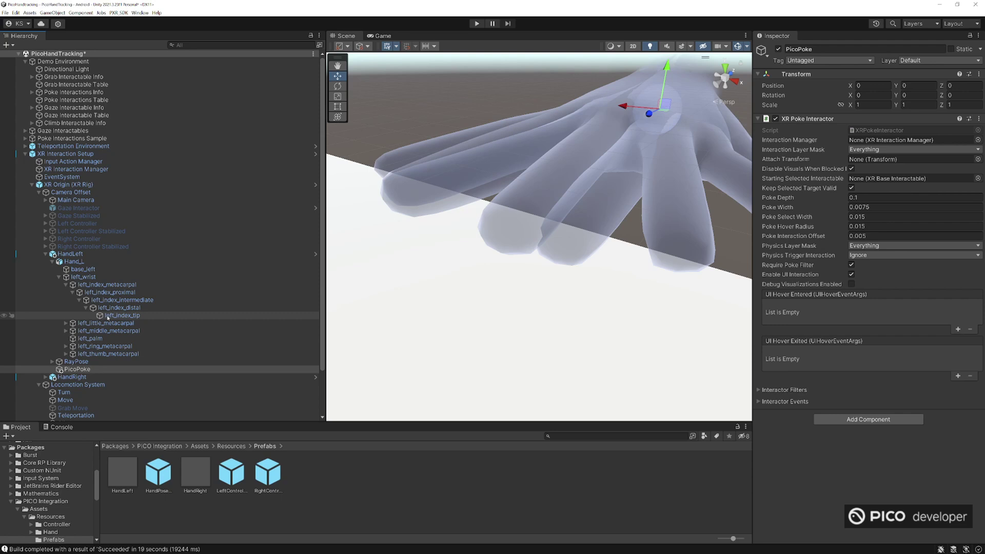
{"action": "left_click", "coordinate": [107, 317]}
{"action": "left_click", "coordinate": [79, 369]}
{"action": "left_click_drag", "start_coordinate": [121, 317], "coordinate": [874, 160]}
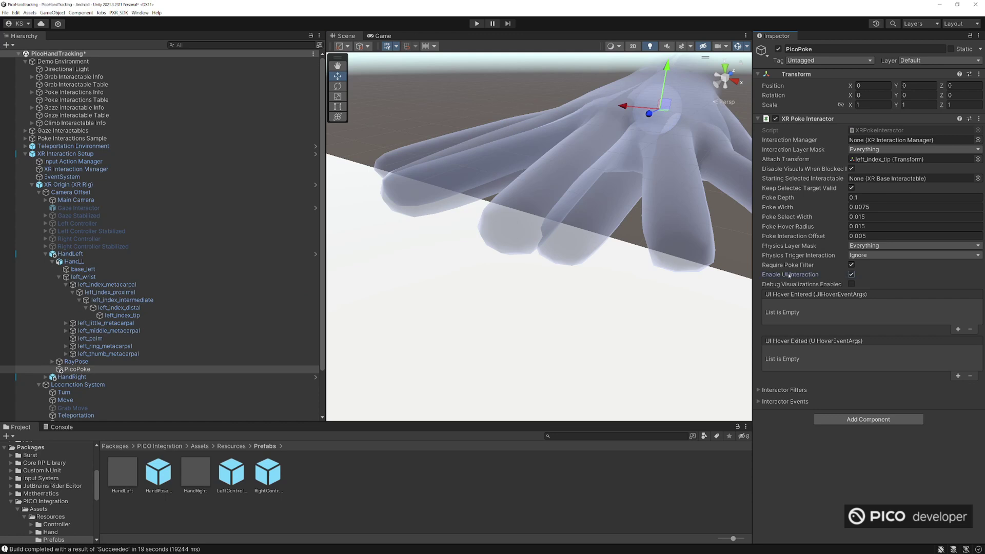
- Review the Enable UI Interaction option, then the Interactor Filters and Interactor Events of the right hand's PicoPoke
{"action": "mouse_move", "coordinate": [791, 276]}
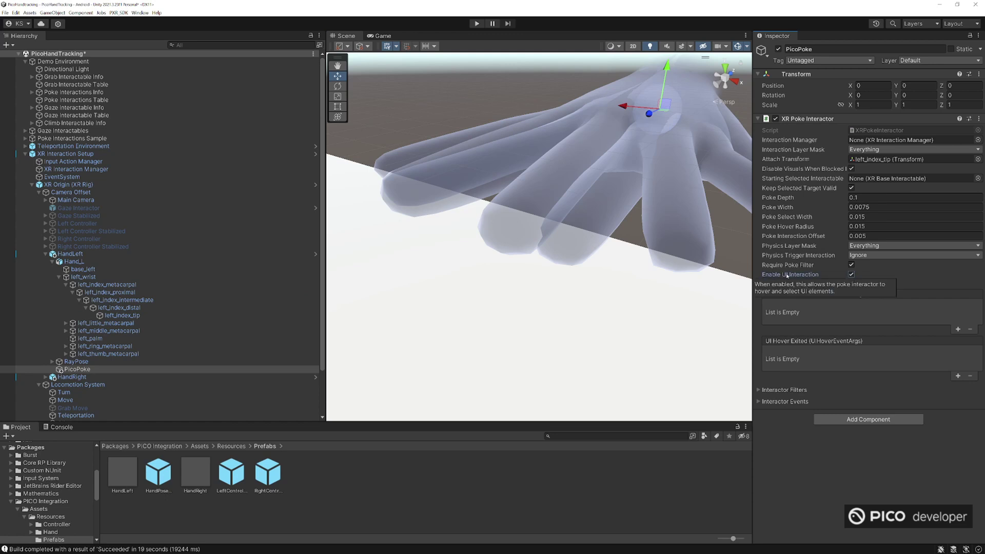
{"action": "left_click", "coordinate": [46, 254]}
{"action": "left_click", "coordinate": [46, 261]}
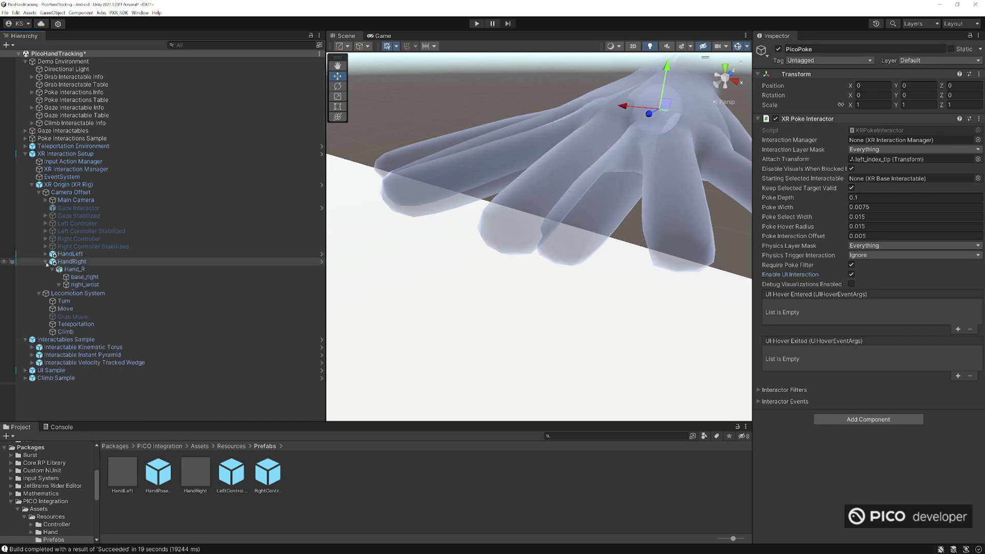
{"action": "left_click", "coordinate": [59, 284]}
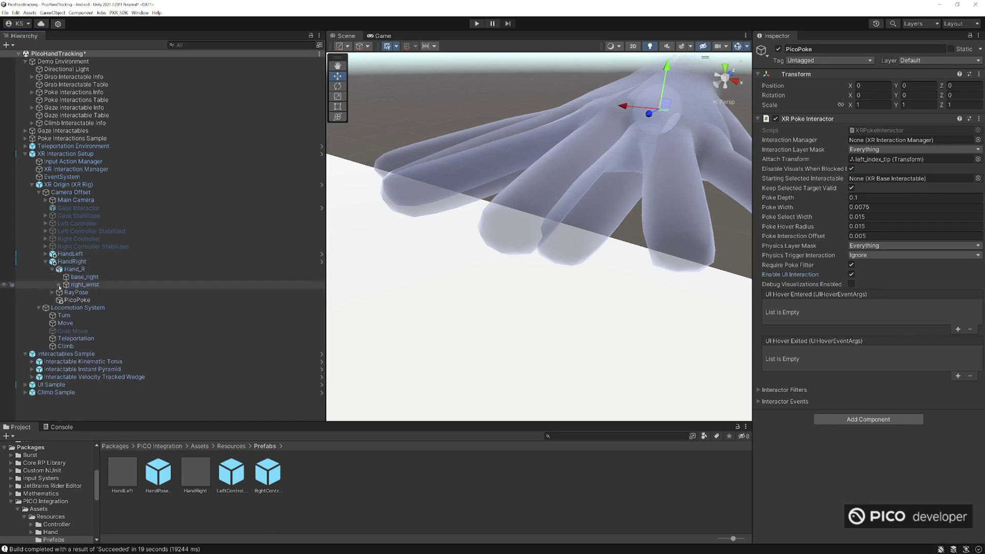
{"action": "left_click", "coordinate": [84, 300]}
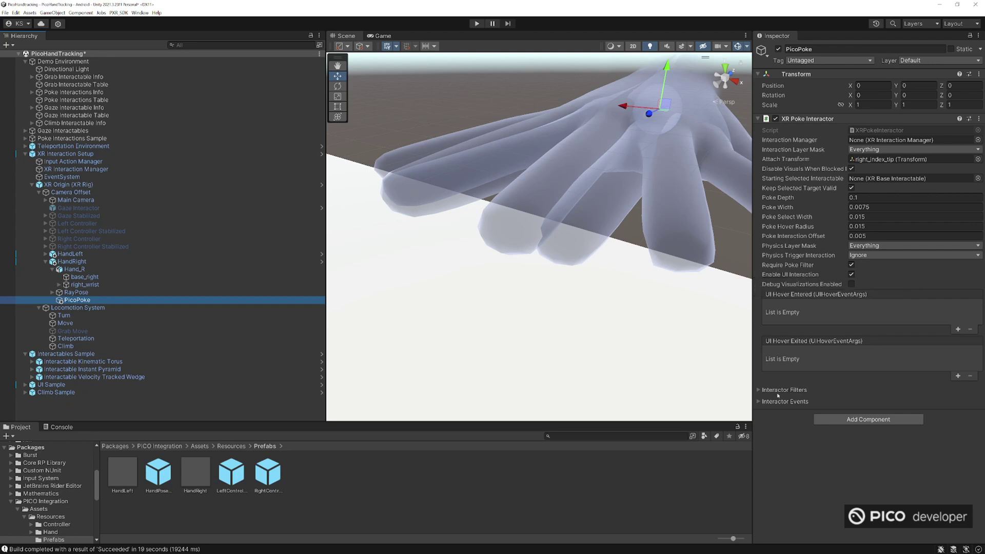
{"action": "left_click", "coordinate": [758, 394]}
{"action": "left_click", "coordinate": [757, 394]}
{"action": "left_click", "coordinate": [758, 393]}
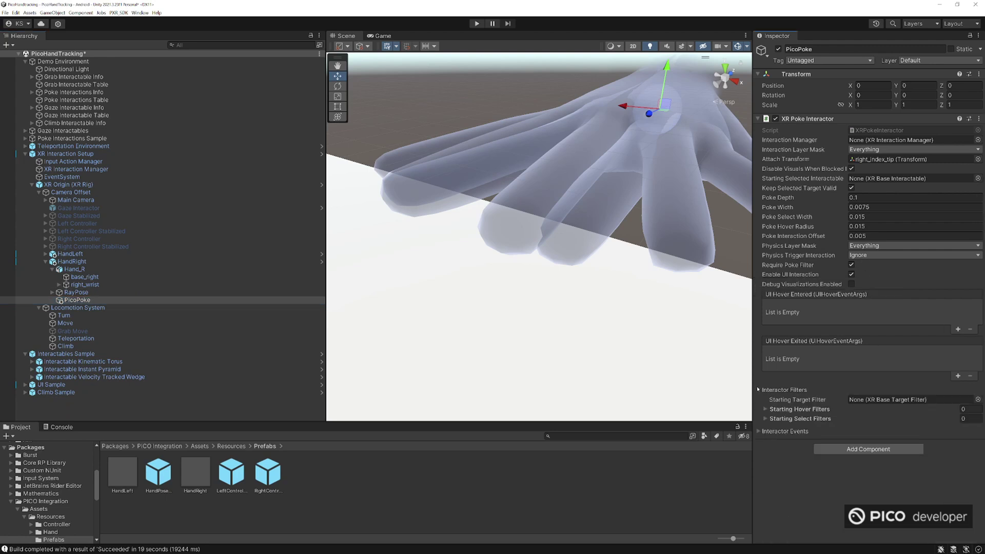
{"action": "left_click", "coordinate": [758, 393]}
{"action": "left_click", "coordinate": [758, 402]}
{"action": "scroll", "coordinate": [851, 432], "scroll_direction": "down", "scroll_amount": 3}
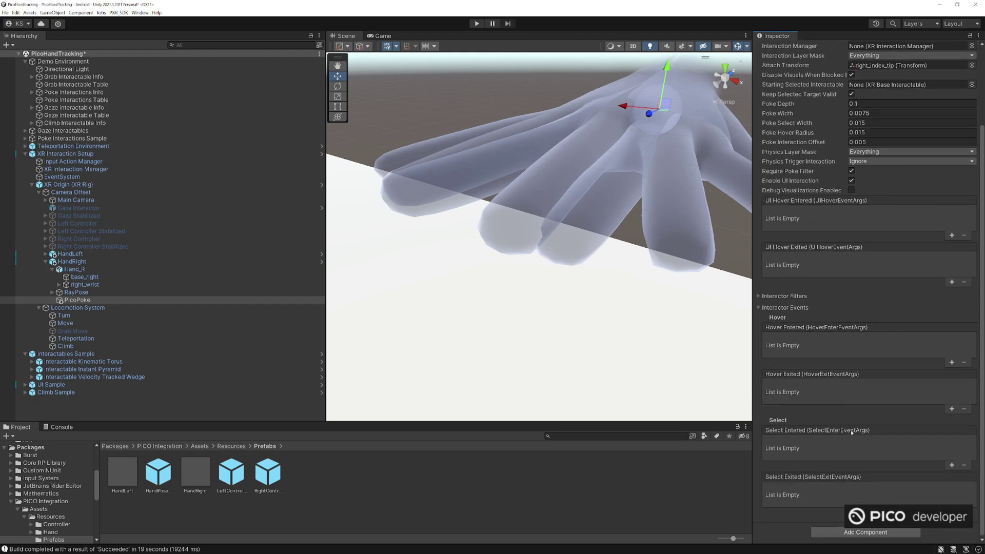
{"action": "left_click", "coordinate": [758, 307]}
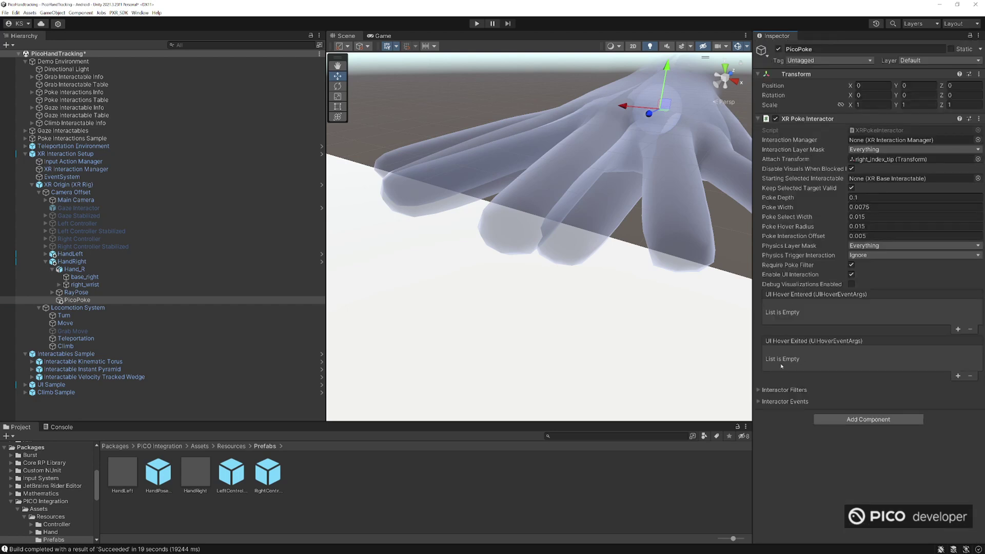
- Collapse the XR Origin hierarchy and move XR Interaction Setup along Z to about -6.45, near the poke interactions table
{"action": "left_click", "coordinate": [46, 261]}
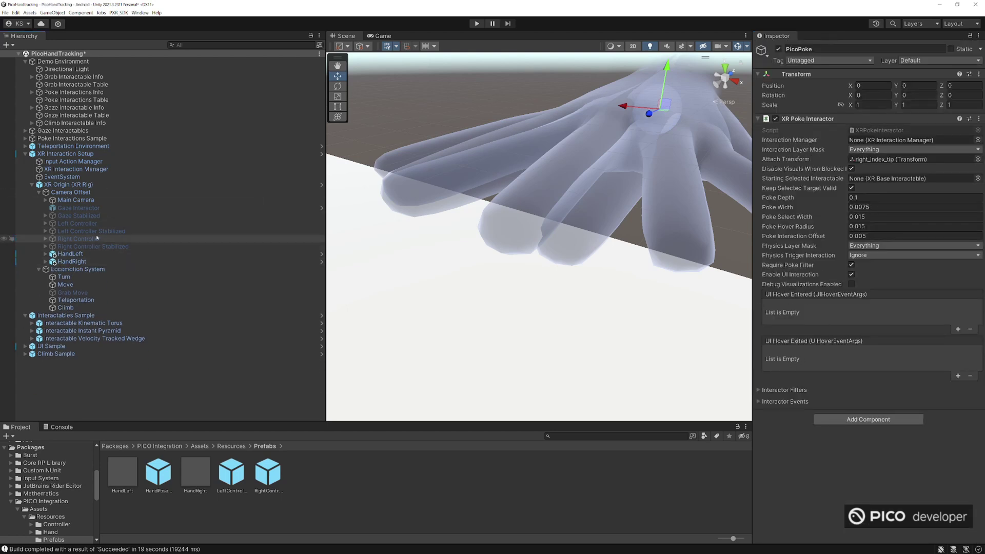
{"action": "right_click_drag", "start_coordinate": [626, 207], "coordinate": [304, 198]}
{"action": "key", "text": "s"}
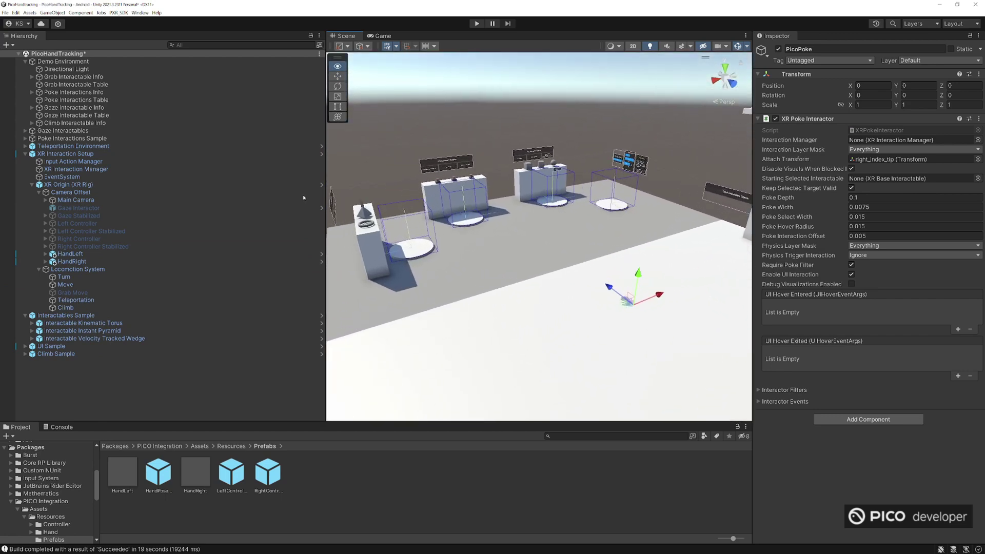
{"action": "left_click", "coordinate": [39, 192]}
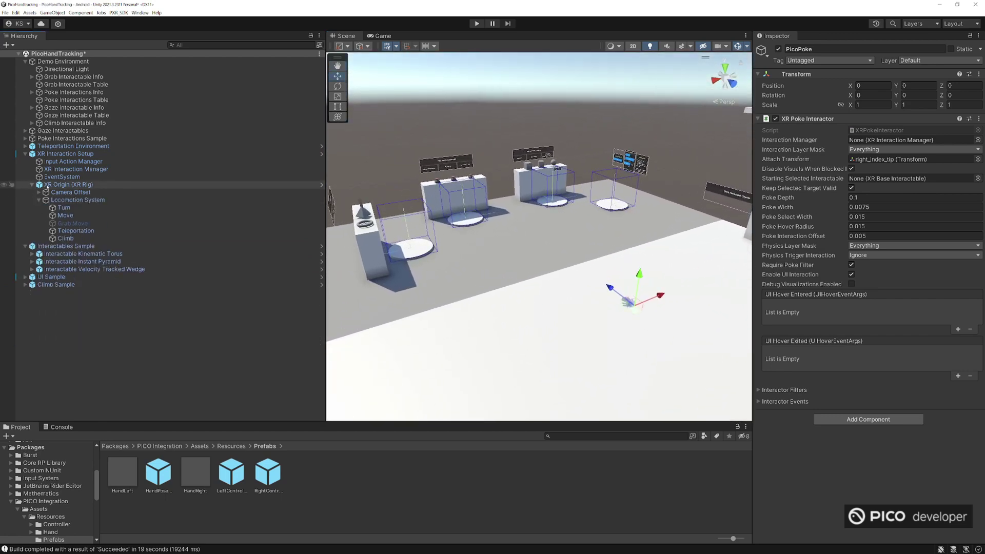
{"action": "left_click", "coordinate": [33, 184]}
{"action": "left_click", "coordinate": [58, 154]}
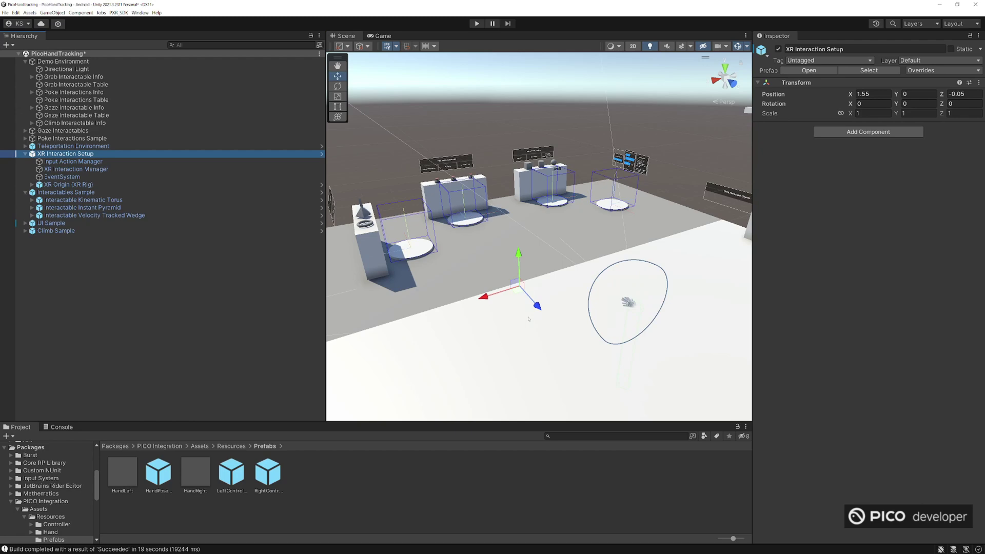
{"action": "left_click_drag", "start_coordinate": [536, 305], "coordinate": [438, 214]}
{"action": "right_click_drag", "start_coordinate": [438, 214], "coordinate": [592, 220]}
{"action": "key", "text": "w"}
{"action": "left_click_drag", "start_coordinate": [592, 219], "coordinate": [461, 211], "text": "alt"}
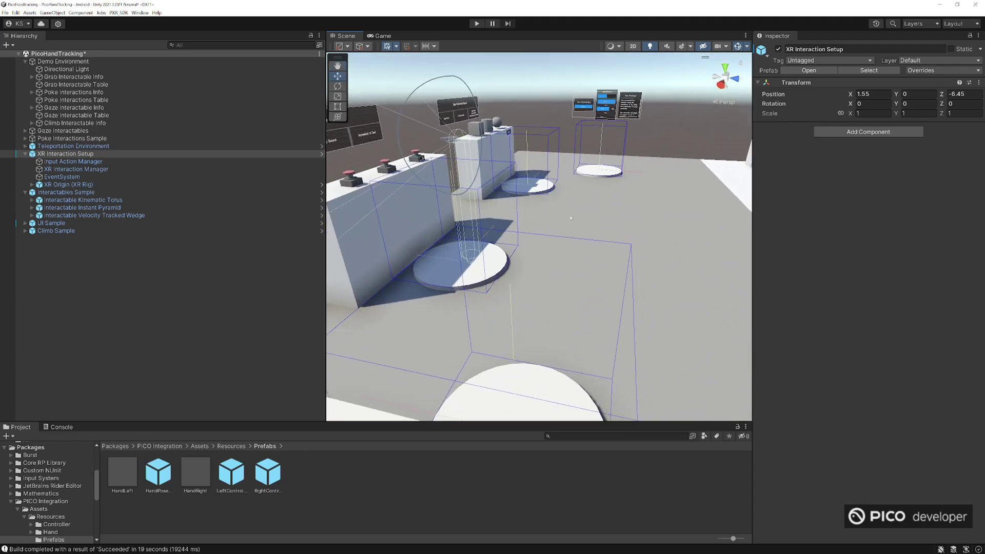
- Review XR Origin (XR Rig)'s Tracking Origin Mode, then the Foveated Rendering Mode and Hand Tracking options of its PXR_Manager
{"action": "left_click", "coordinate": [68, 184]}
{"action": "left_click", "coordinate": [880, 178]}
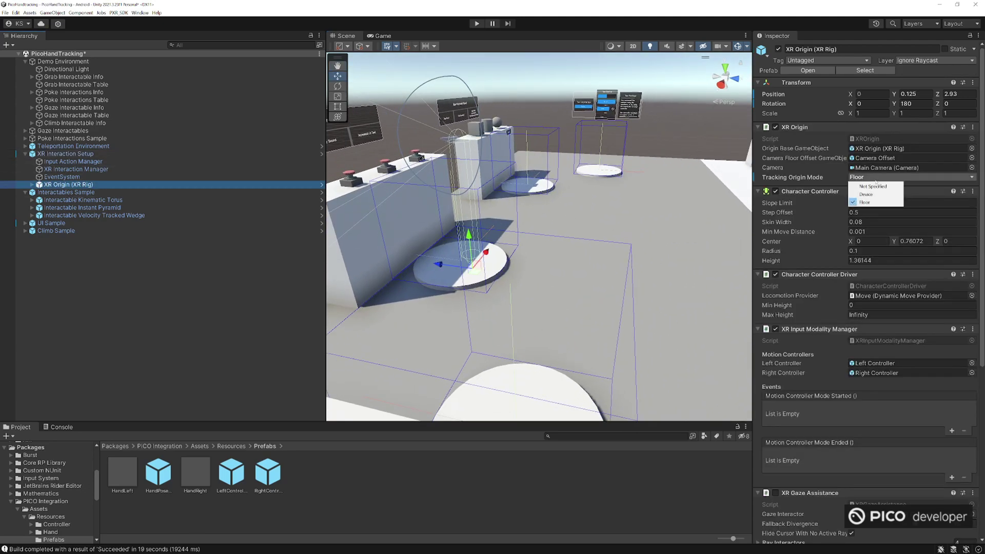
{"action": "left_click", "coordinate": [855, 177]}
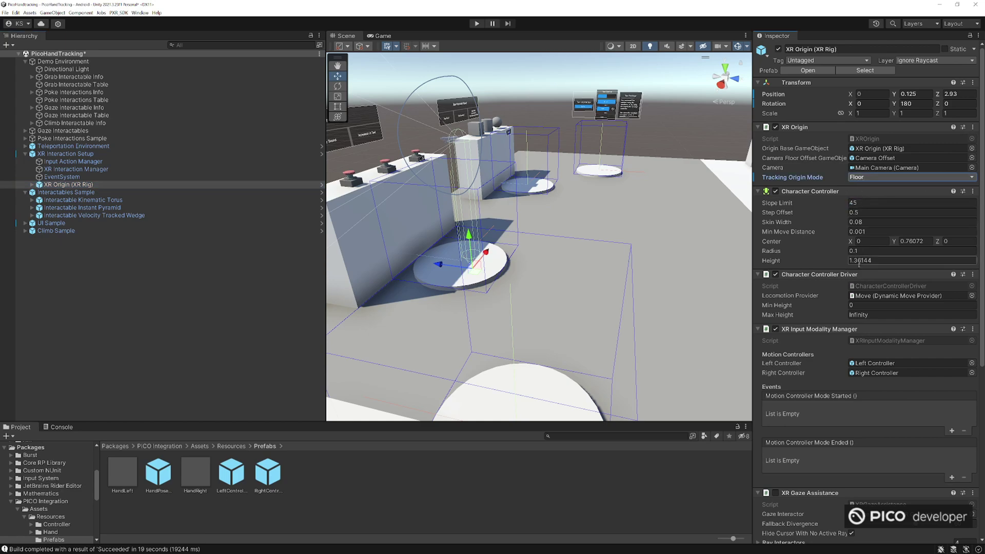
{"action": "scroll", "coordinate": [857, 293], "scroll_direction": "down", "scroll_amount": 5}
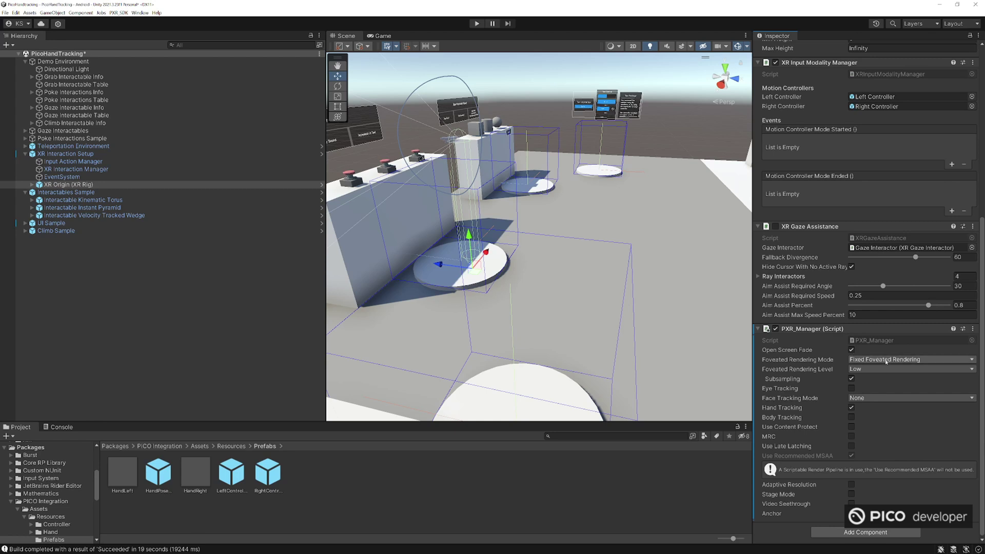
{"action": "left_click", "coordinate": [885, 361]}
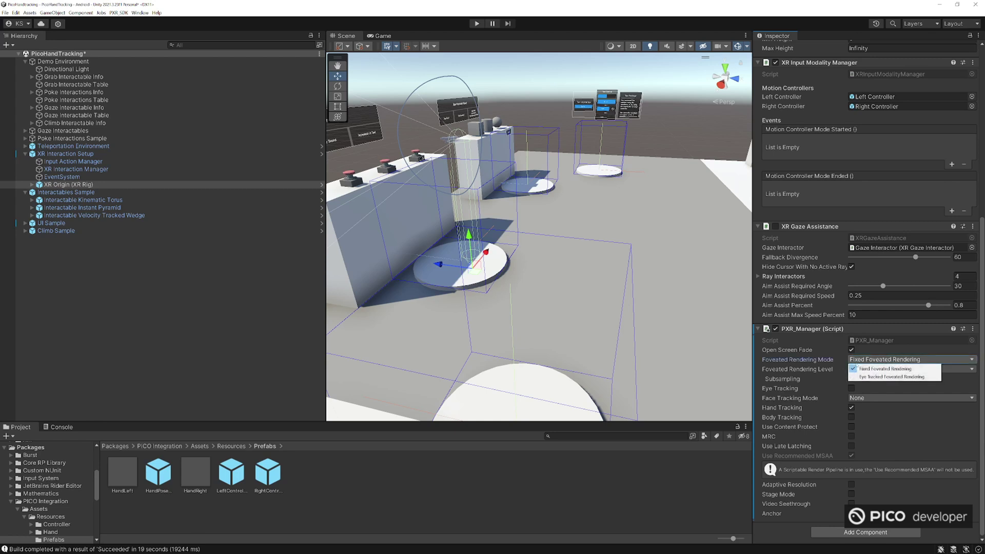
{"action": "left_click", "coordinate": [858, 365]}
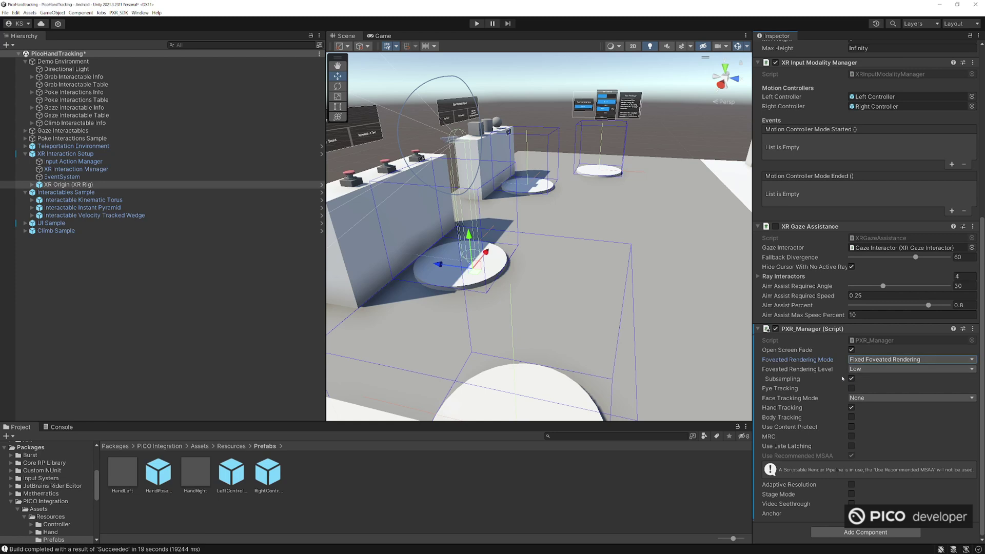
{"action": "left_click", "coordinate": [851, 408]}
- Examine the poke interactions table and the surrounding sample stations, framing the Poke Interactions Table in the scene
{"action": "right_click_drag", "start_coordinate": [562, 218], "coordinate": [353, 199]}
{"action": "key", "text": "w"}
{"action": "key", "text": "s"}
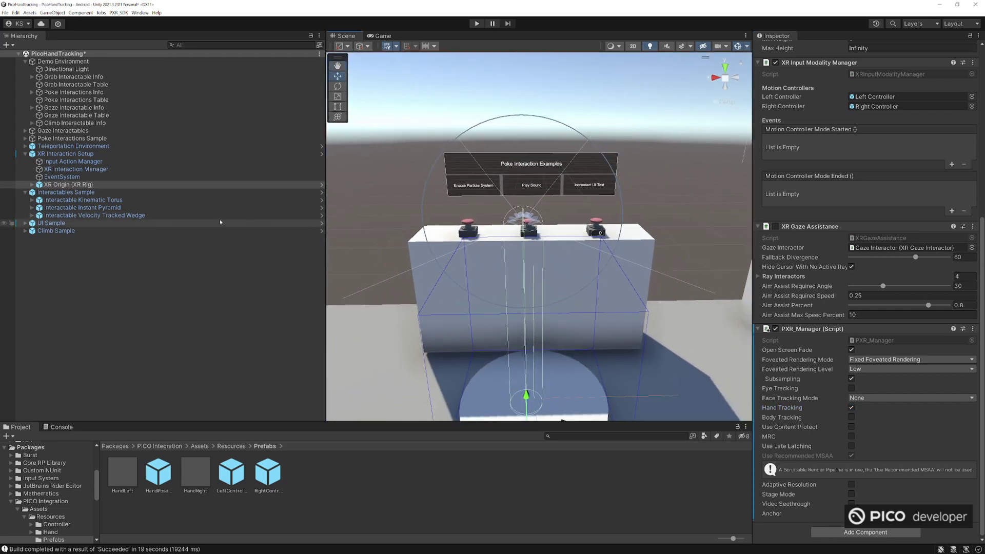
{"action": "key", "text": "a"}
{"action": "right_click_drag", "start_coordinate": [548, 241], "coordinate": [819, 250]}
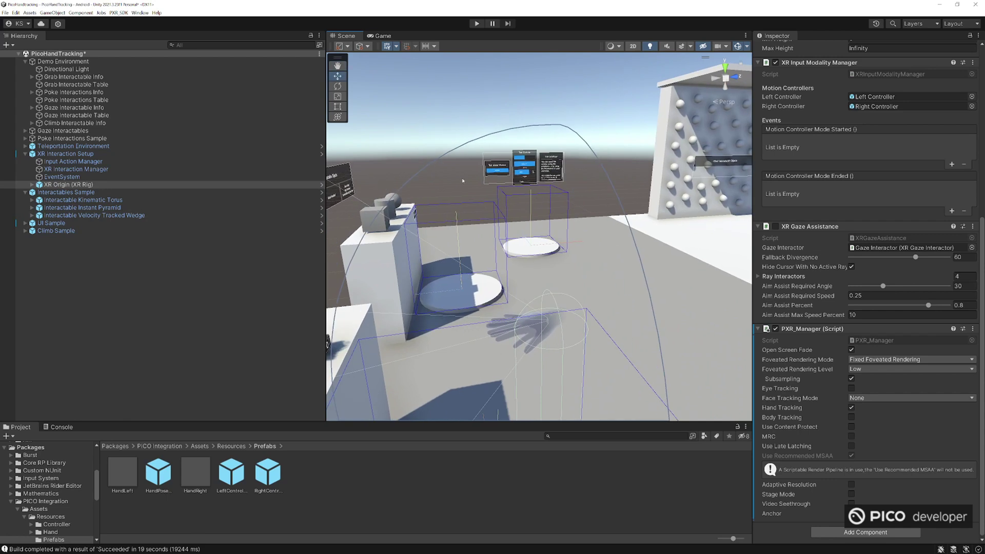
{"action": "left_click", "coordinate": [58, 77]}
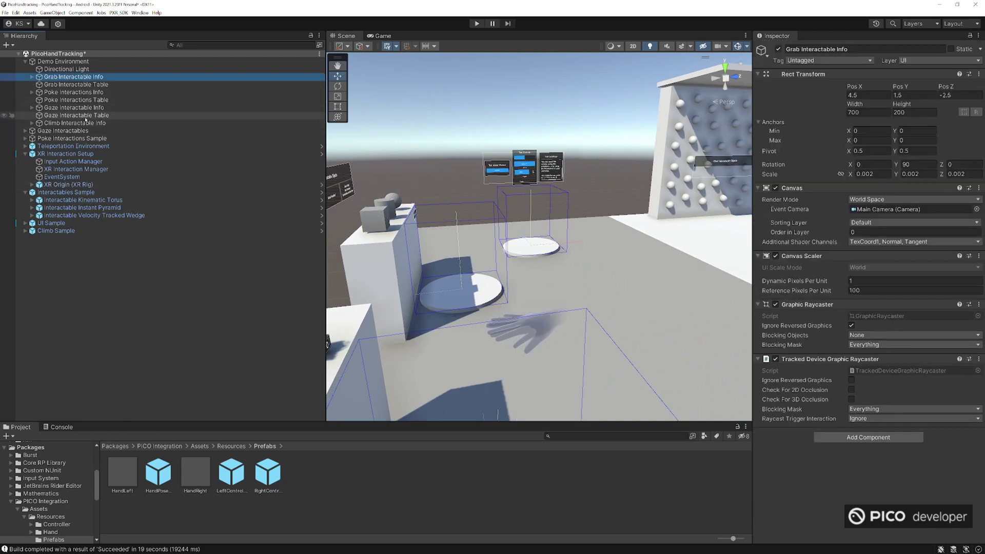
{"action": "left_click", "coordinate": [77, 100]}
{"action": "key", "text": "f"}
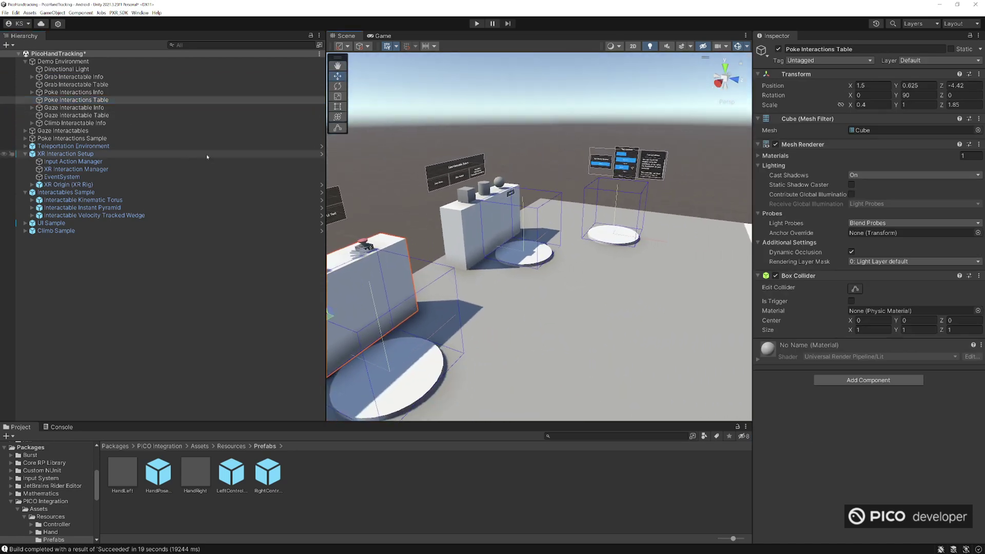
- Move the UI Sample canvas behind the poke interactions table, about X 2.31, Z -4.85, and set its Y rotation to 180
{"action": "left_click", "coordinate": [60, 224]}
{"action": "right_click_drag", "start_coordinate": [475, 177], "coordinate": [455, 208]}
{"action": "left_click_drag", "start_coordinate": [622, 156], "coordinate": [536, 188]}
{"action": "key", "text": "e"}
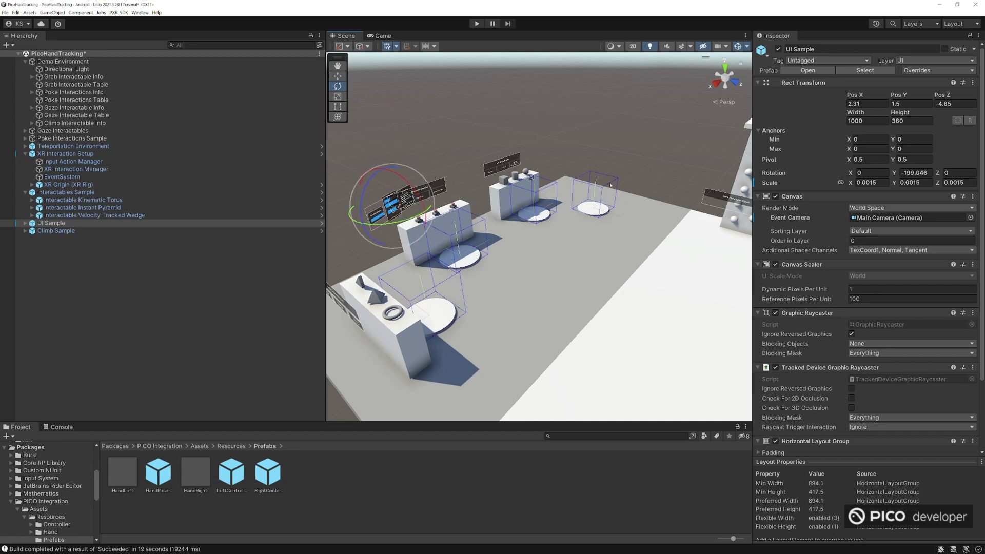
{"action": "left_click", "coordinate": [915, 173]}
{"action": "type", "text": "01"}
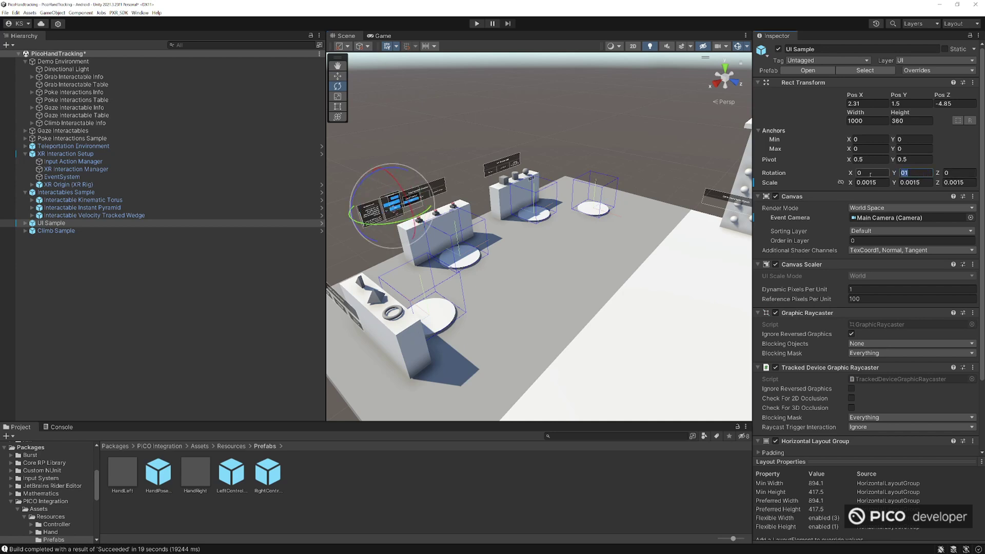
{"action": "type", "text": "80"}
- Reposition the UI Sample canvas over the poke interactions table at about X 1.433, Z -4.554
{"action": "right_click_drag", "start_coordinate": [394, 266], "coordinate": [394, 264]}
{"action": "key", "text": "f"}
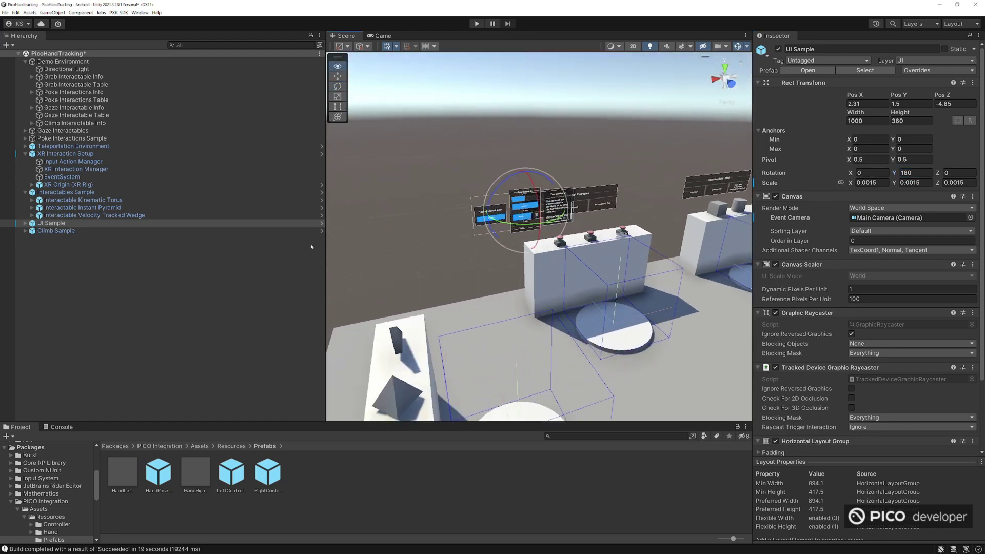
{"action": "left_click_drag", "start_coordinate": [547, 202], "coordinate": [657, 195]}
{"action": "right_click_drag", "start_coordinate": [656, 196], "coordinate": [701, 208]}
{"action": "key", "text": "a"}
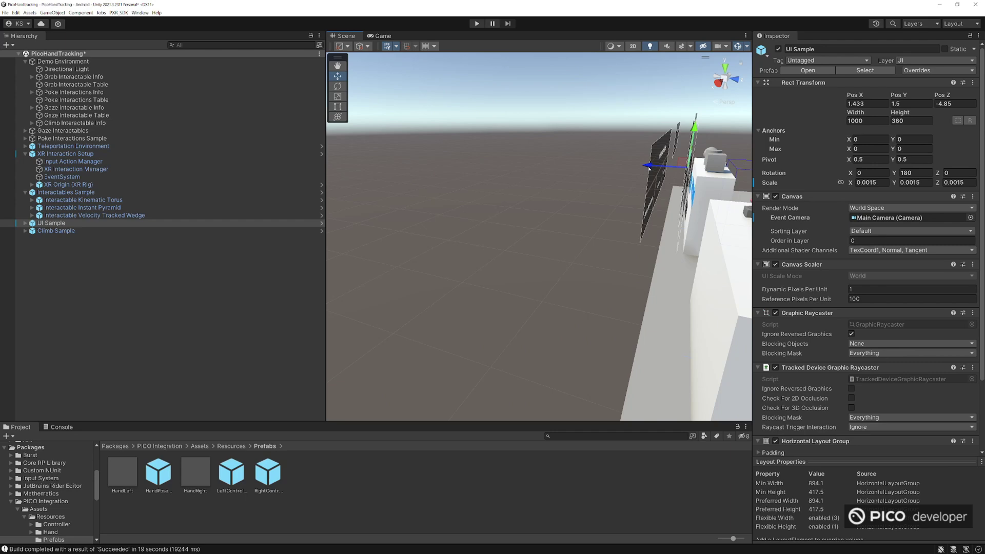
{"action": "left_click_drag", "start_coordinate": [646, 165], "coordinate": [692, 169]}
{"action": "key", "text": "d"}
{"action": "right_click_drag", "start_coordinate": [692, 170], "coordinate": [576, 179]}
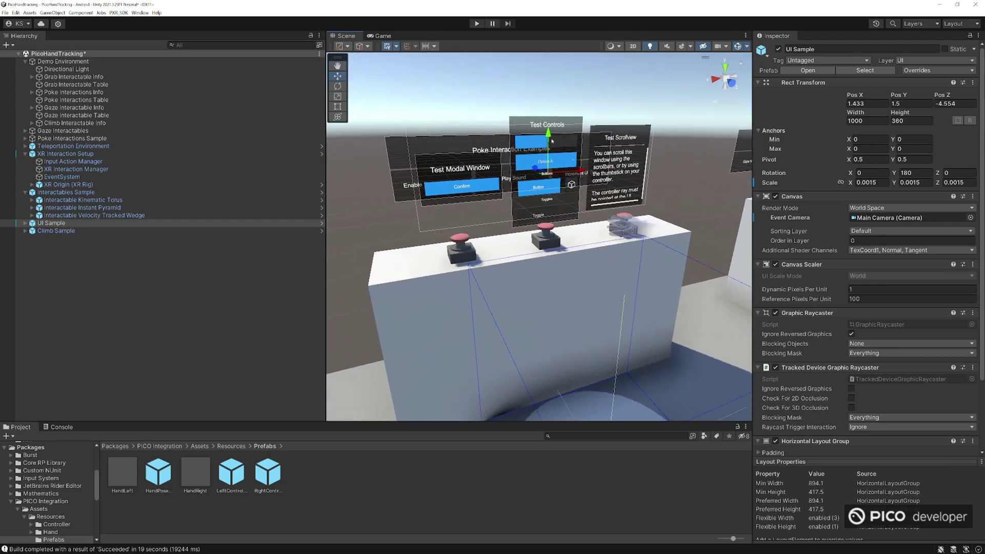
- Raise the UI Sample canvas to about Y 1.601 and shift it along Z to about -4.367
{"action": "left_click_drag", "start_coordinate": [546, 135], "coordinate": [546, 113]}
{"action": "right_click_drag", "start_coordinate": [548, 115], "coordinate": [701, 137]}
{"action": "key", "text": "a"}
{"action": "left_click_drag", "start_coordinate": [701, 137], "coordinate": [641, 154], "text": "alt"}
{"action": "left_click_drag", "start_coordinate": [464, 160], "coordinate": [485, 165]}
- Inspect the placement of the UI Sample canvas against the poke table and the info panel behind it from several angles
{"action": "key", "text": "d"}
{"action": "right_click_drag", "start_coordinate": [485, 165], "coordinate": [528, 148]}
{"action": "key", "text": "w"}
{"action": "key", "text": "a"}
{"action": "left_click_drag", "start_coordinate": [528, 148], "coordinate": [501, 149], "text": "alt"}
{"action": "left_click_drag", "start_coordinate": [501, 150], "coordinate": [461, 148], "text": "alt"}
{"action": "right_click_drag", "start_coordinate": [461, 149], "coordinate": [350, 128]}
{"action": "key", "text": "w"}
{"action": "key", "text": "s"}
{"action": "key", "text": "a"}
{"action": "key", "text": "d"}
{"action": "left_click_drag", "start_coordinate": [350, 128], "coordinate": [359, 126], "text": "alt"}
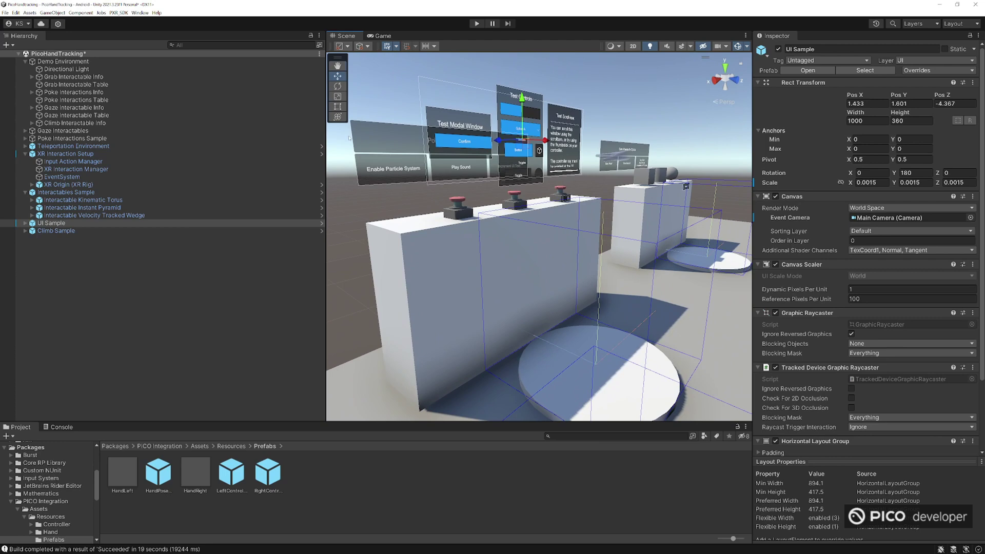
- Deactivate the Poke Interactions Info object that overlaps the UI Sample canvas
{"action": "left_click", "coordinate": [393, 137]}
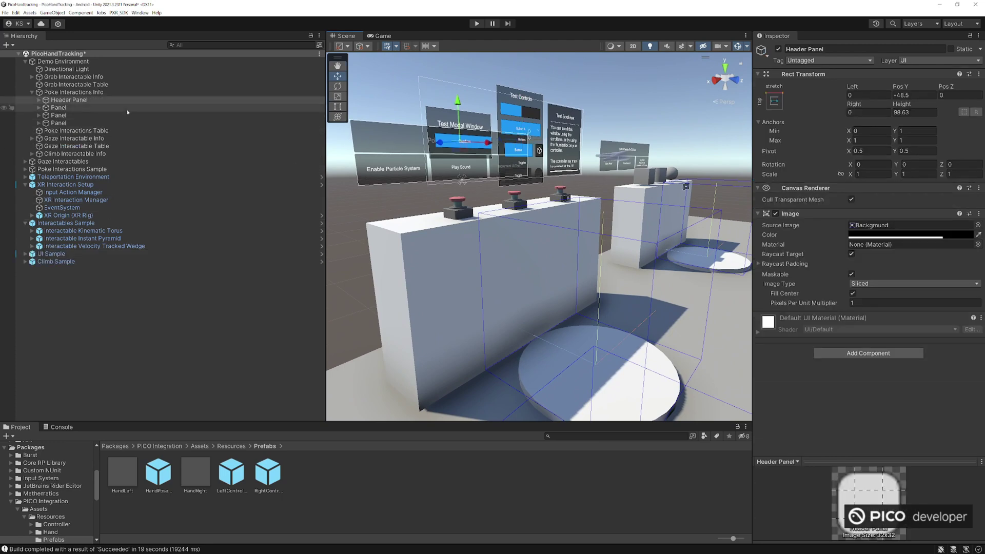
{"action": "left_click", "coordinate": [85, 99]}
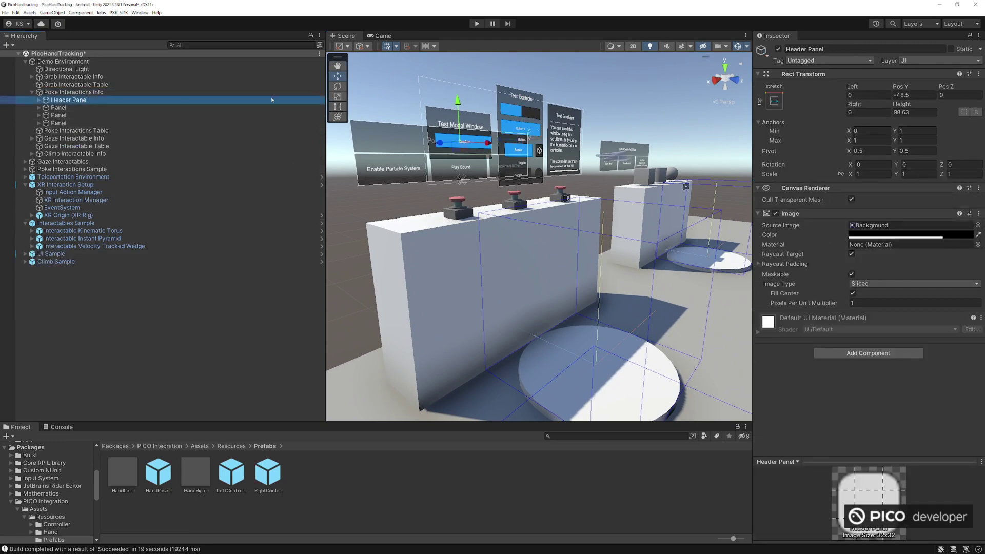
{"action": "left_click", "coordinate": [77, 92]}
{"action": "left_click", "coordinate": [777, 49]}
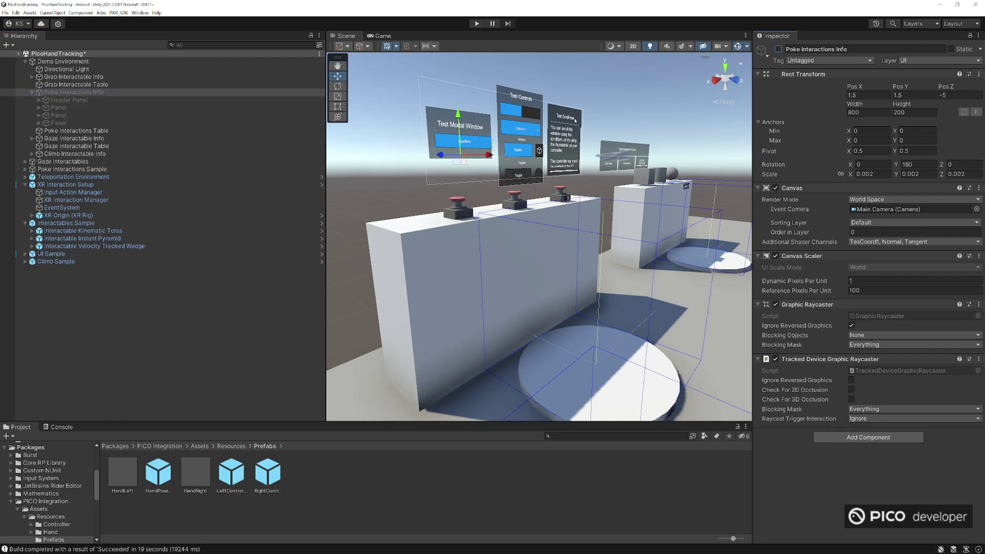
- Adjust the UI Sample canvas along Z to about -4.442 above the poke buttons
{"action": "right_click_drag", "start_coordinate": [561, 123], "coordinate": [515, 108]}
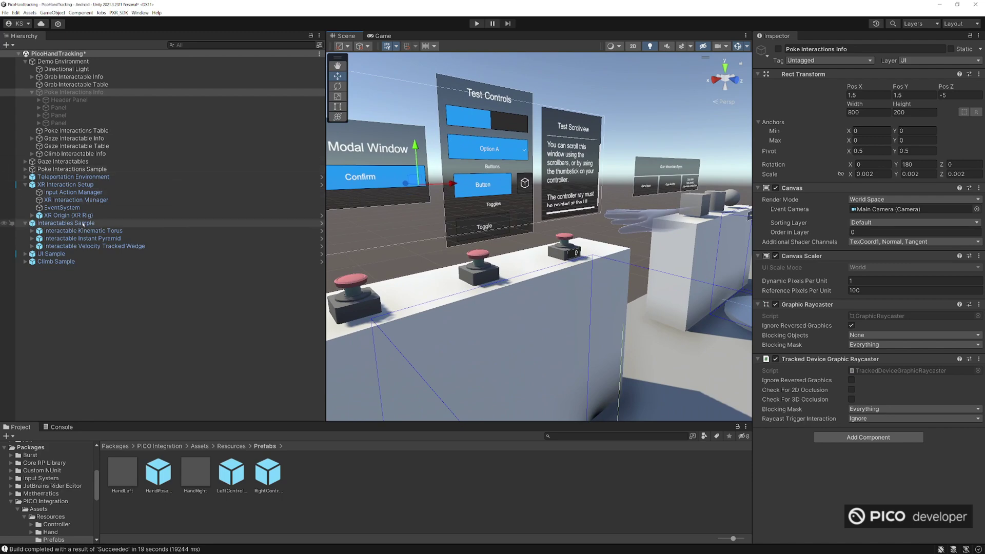
{"action": "double_click", "coordinate": [77, 254]}
{"action": "right_click_drag", "start_coordinate": [487, 168], "coordinate": [500, 171]}
{"action": "left_click_drag", "start_coordinate": [497, 171], "coordinate": [480, 172]}
{"action": "right_click_drag", "start_coordinate": [480, 172], "coordinate": [270, 177]}
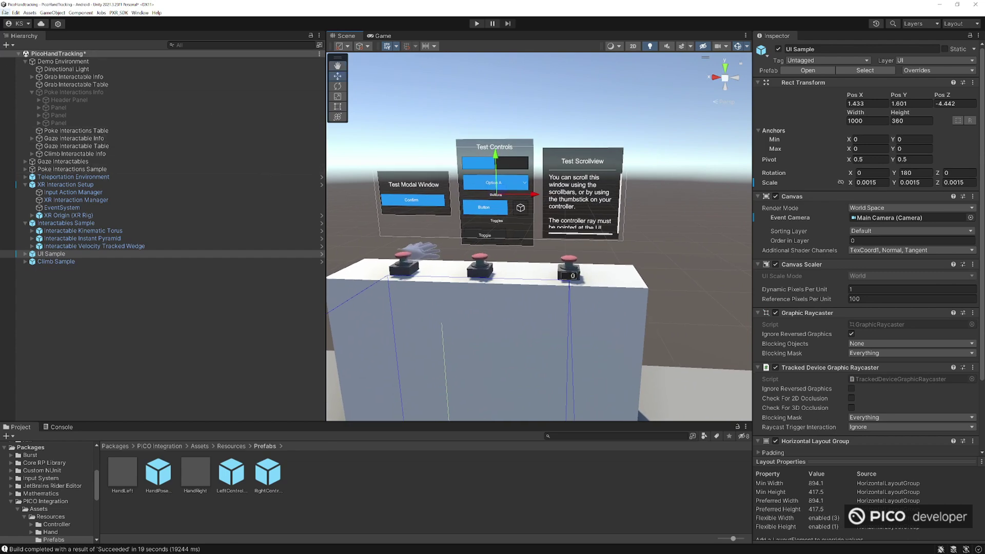
- Open the project's player settings from Build Settings and make sure PICO is the Android provider in XR Plug-in Management
{"action": "left_click", "coordinate": [4, 12]}
{"action": "left_click", "coordinate": [27, 98]}
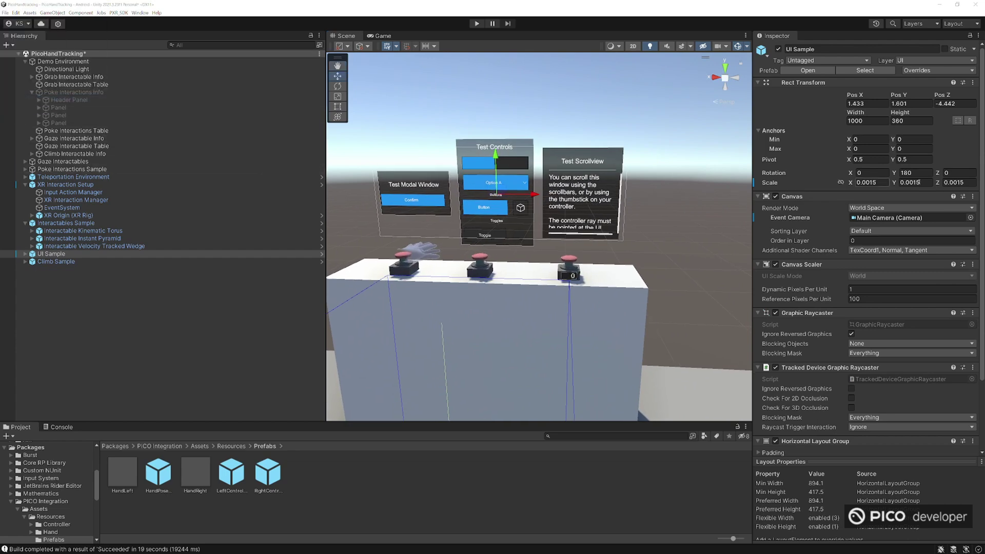
{"action": "key", "text": "ctrl+shift+b"}
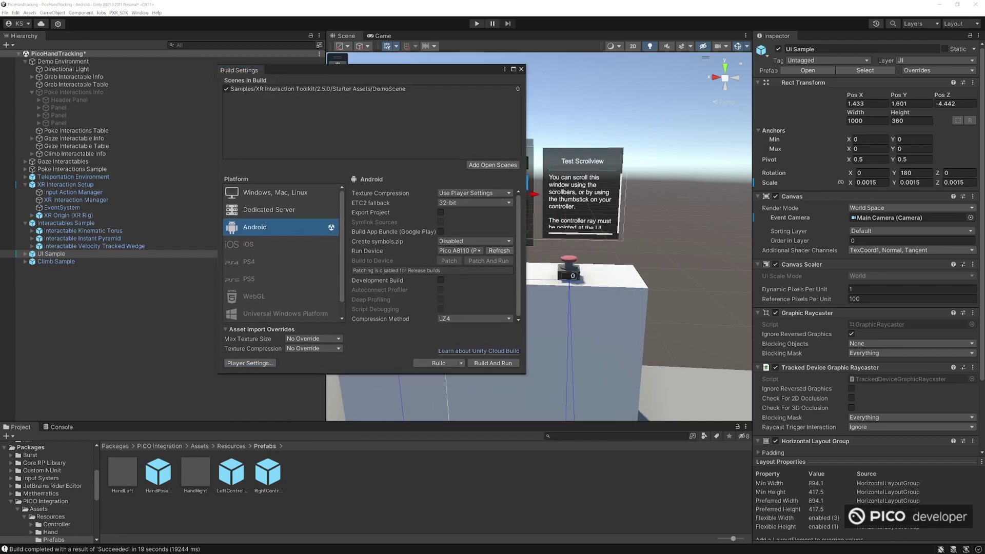
{"action": "left_click", "coordinate": [249, 362]}
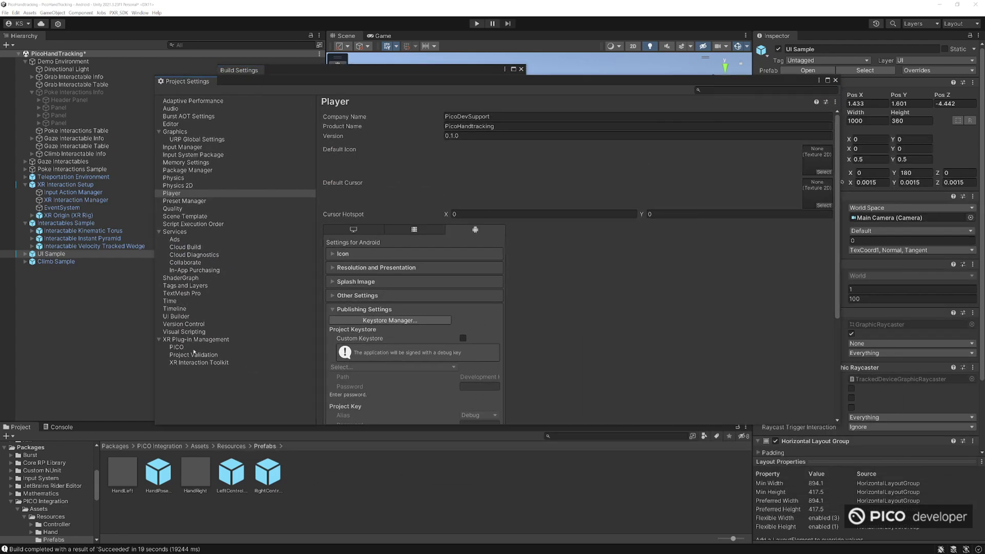
{"action": "left_click", "coordinate": [200, 339]}
{"action": "left_click", "coordinate": [327, 184]}
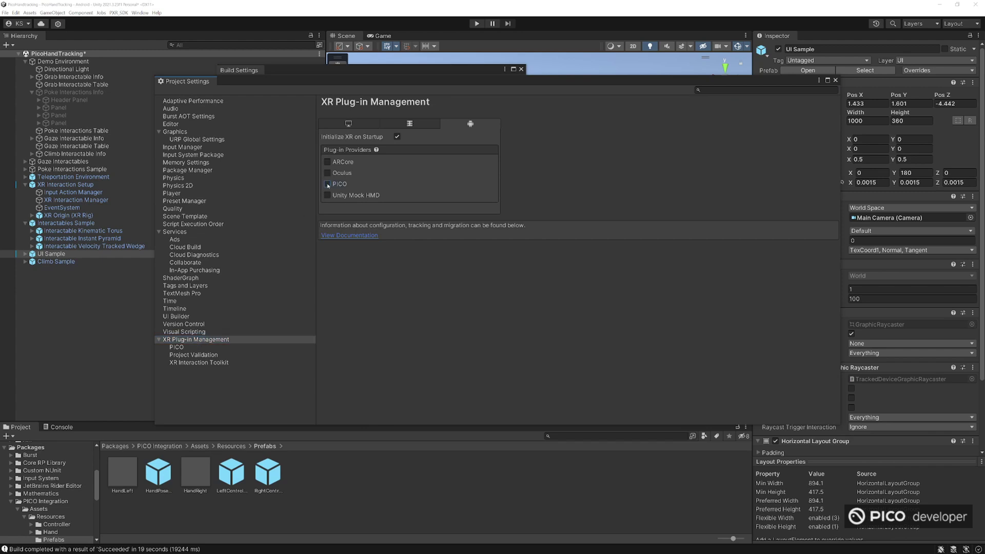
- Choose Multiview as the PICO plug-in's Stereo Rendering Mode and close Project Settings and Build Settings
{"action": "left_click", "coordinate": [177, 347]}
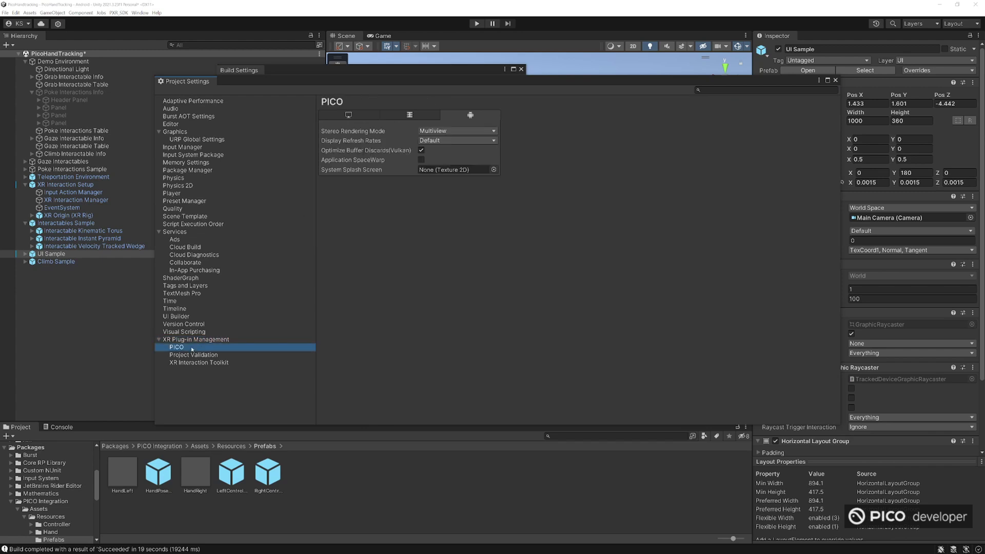
{"action": "left_click", "coordinate": [439, 132]}
{"action": "left_click", "coordinate": [438, 147]}
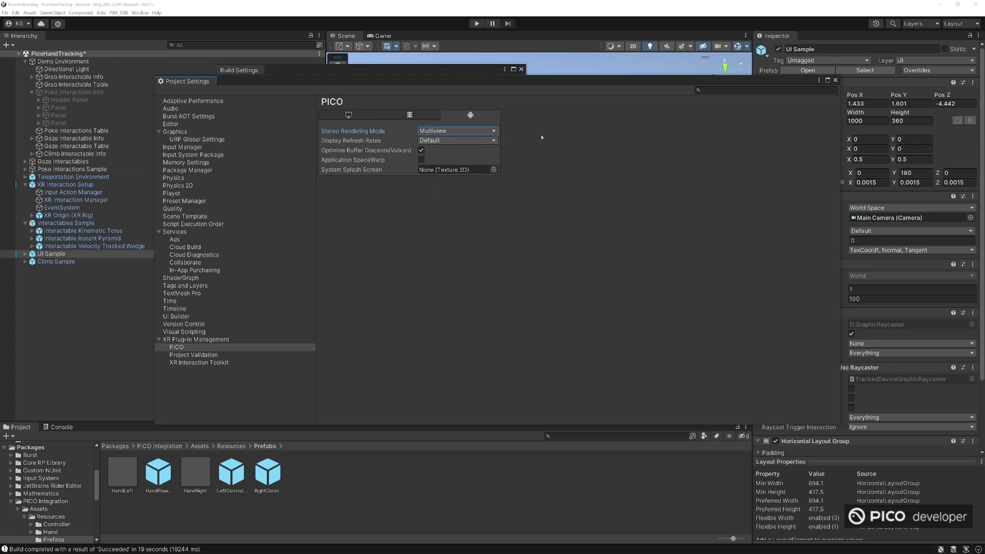
{"action": "left_click", "coordinate": [835, 80]}
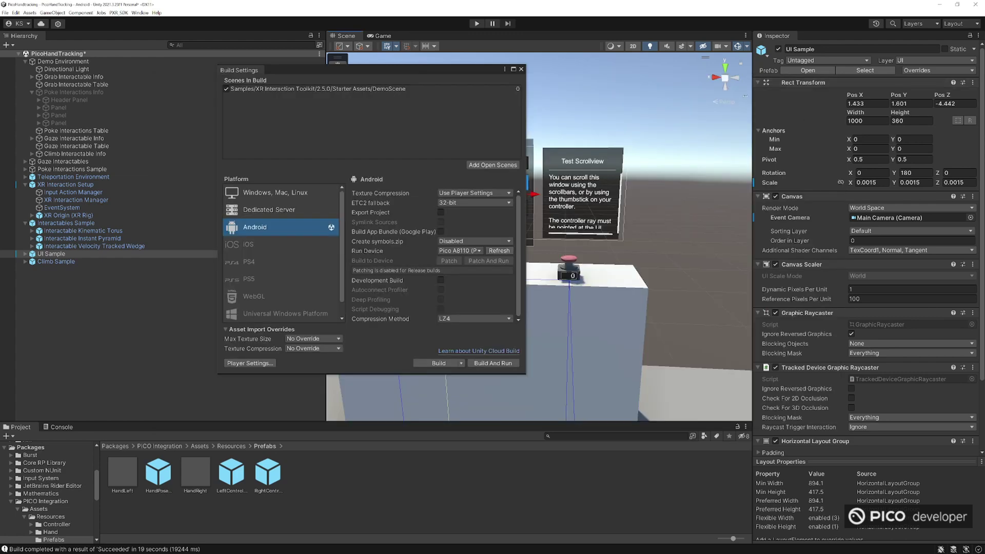
{"action": "left_click", "coordinate": [522, 69]}
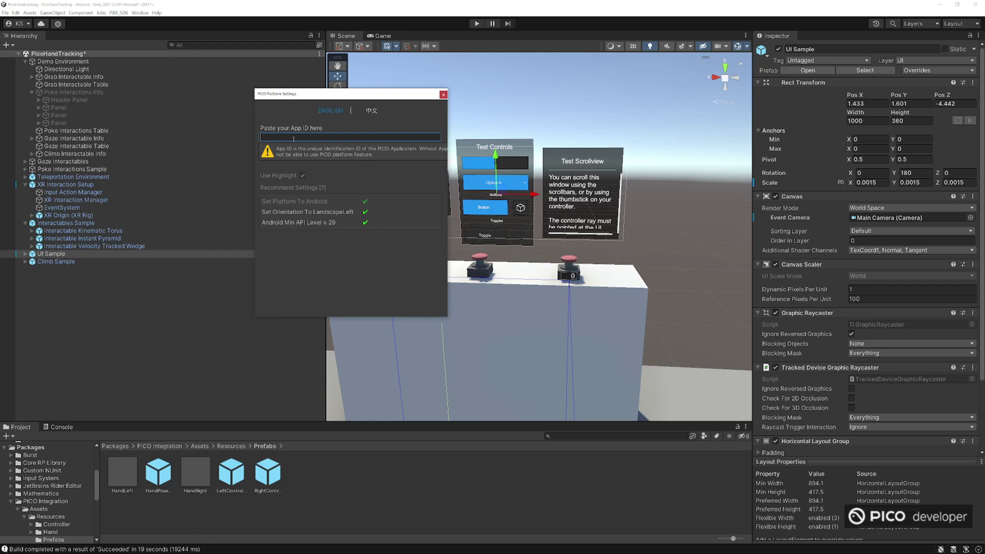
- Enter the placeholder temp as the App ID in the PICO Platform Settings
{"action": "type", "text": "temp"}
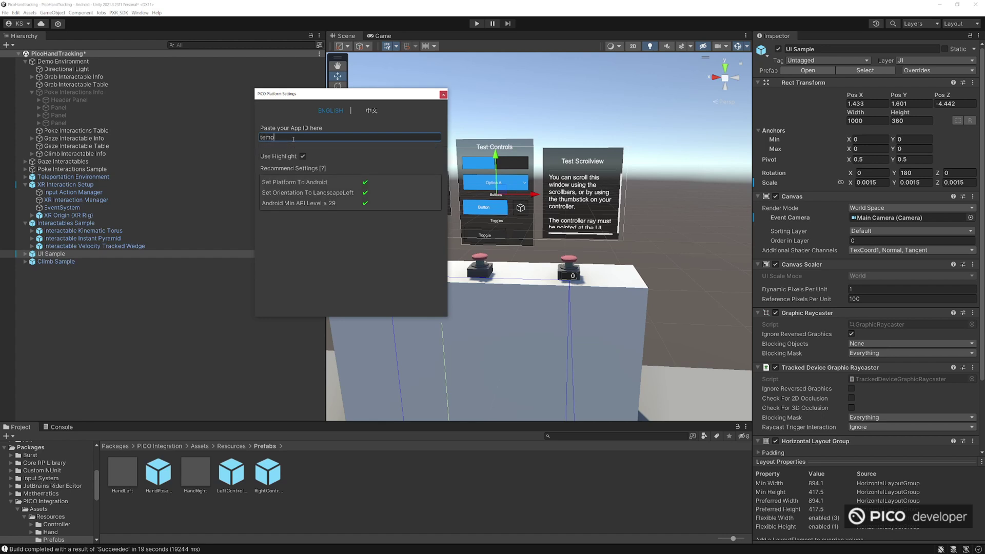
{"action": "left_click_drag", "start_coordinate": [324, 104], "coordinate": [310, 81]}
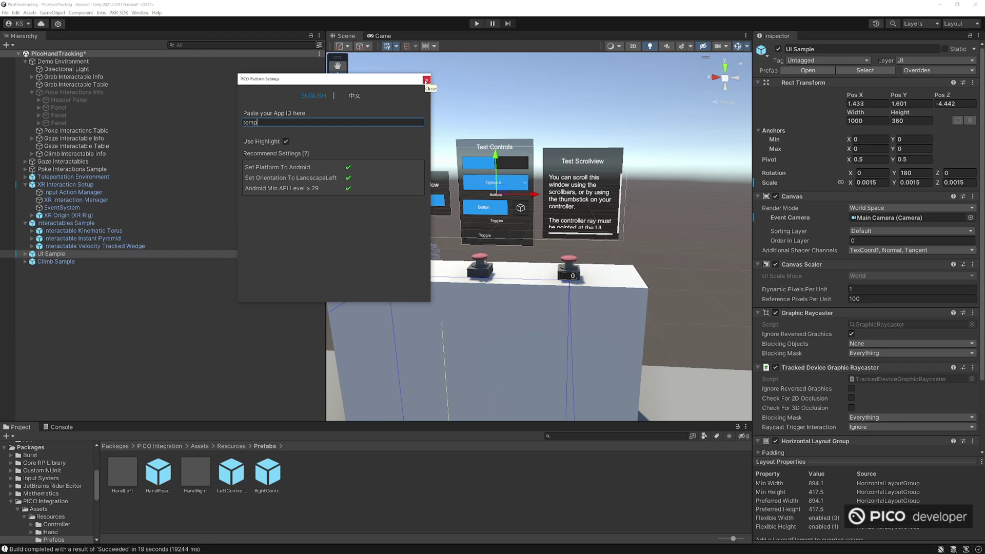
- Close the PICO Platform Settings and save the PicoHandTracking scene
{"action": "left_click", "coordinate": [426, 80]}
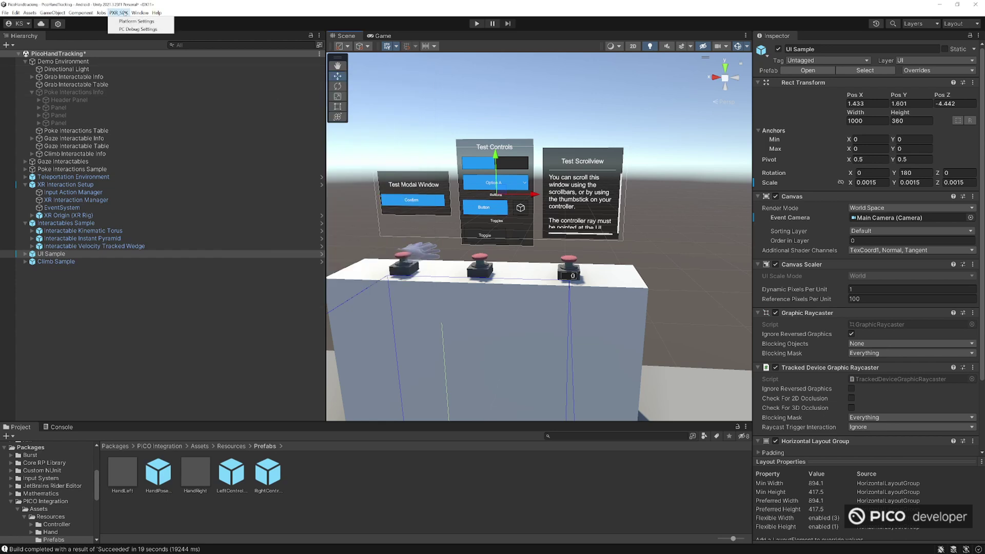
{"action": "mouse_move", "coordinate": [139, 13]}
{"action": "left_click", "coordinate": [183, 8]}
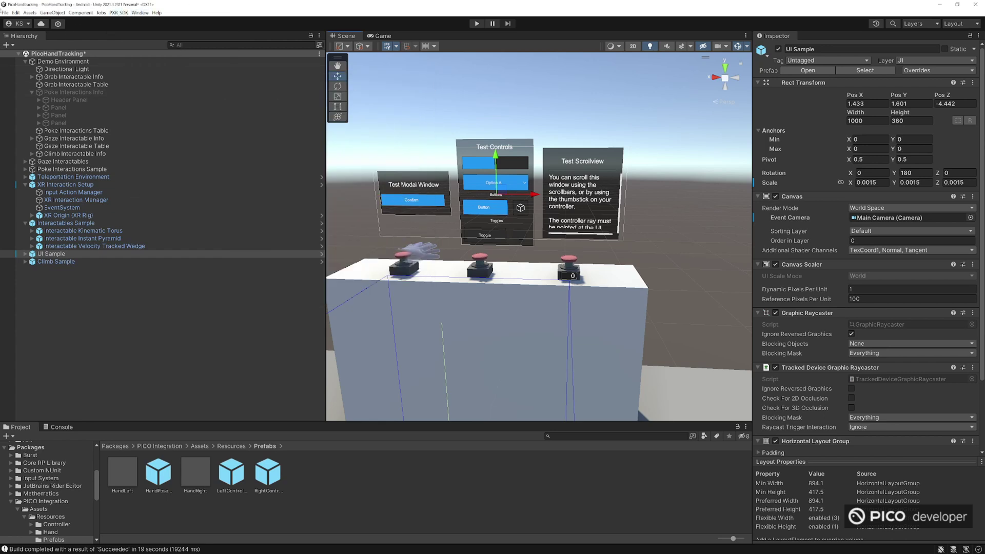
{"action": "left_click", "coordinate": [4, 13]}
{"action": "left_click", "coordinate": [4, 12]}
{"action": "left_click", "coordinate": [5, 12]}
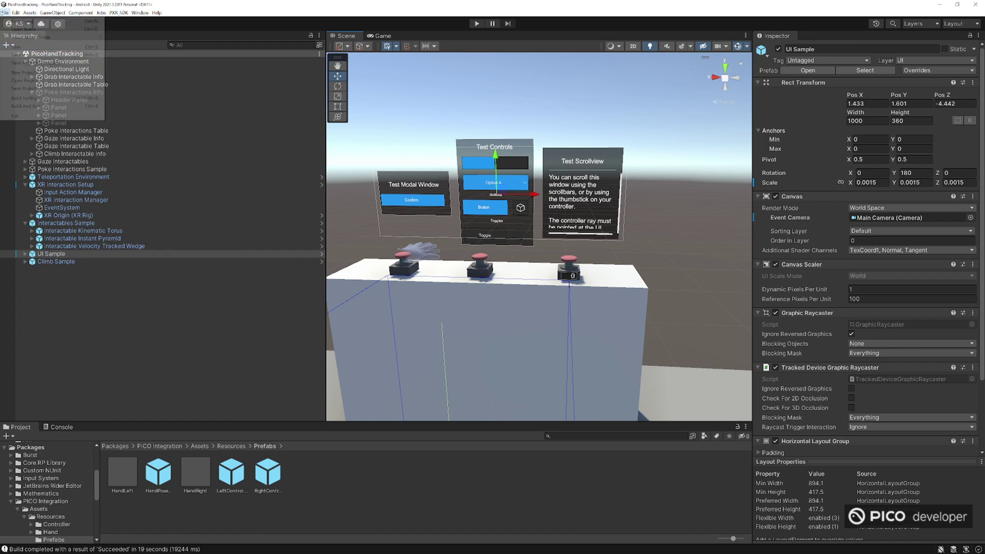
- Build the project and run it on the PICO headset to test hand tracking
{"action": "left_click", "coordinate": [5, 13]}
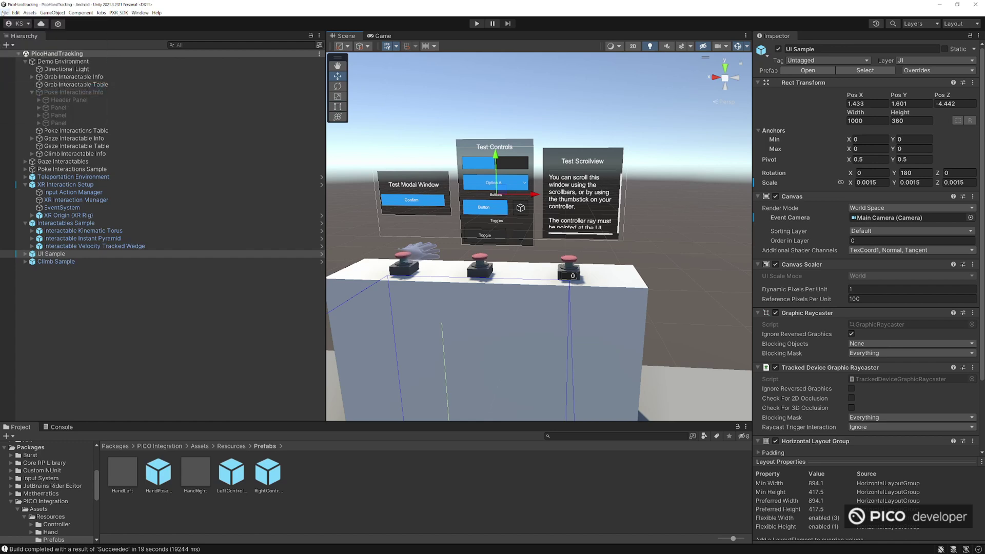
{"action": "left_click", "coordinate": [4, 12]}
{"action": "left_click", "coordinate": [46, 98]}
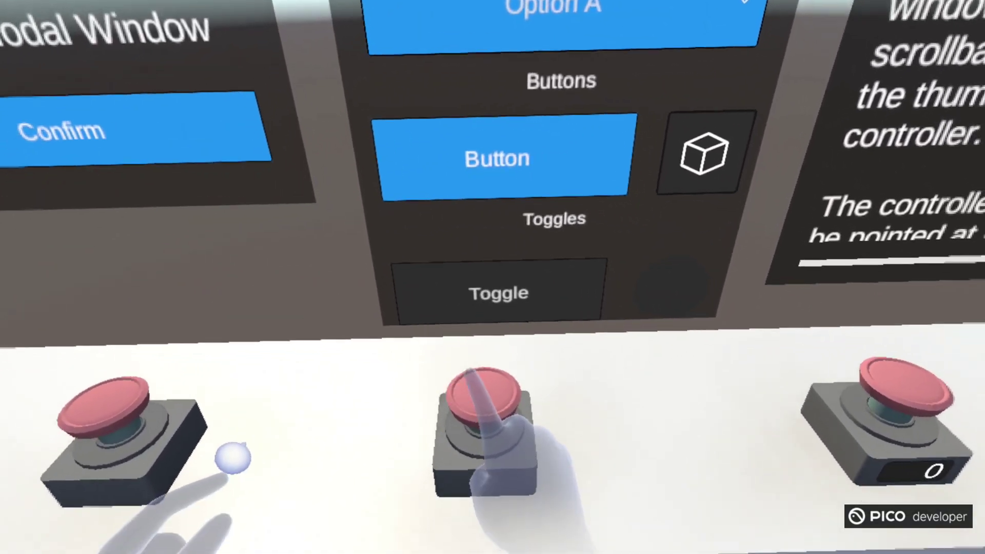
- Poke each of the three red push buttons on the table with the tracked index fingertips
{"action": "left_click", "coordinate": [480, 395]}
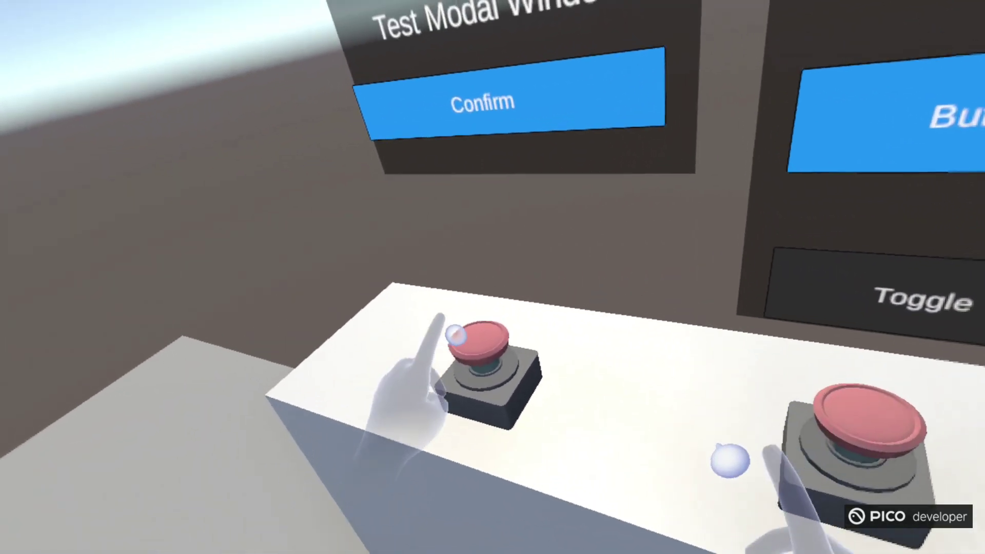
{"action": "left_click", "coordinate": [110, 379]}
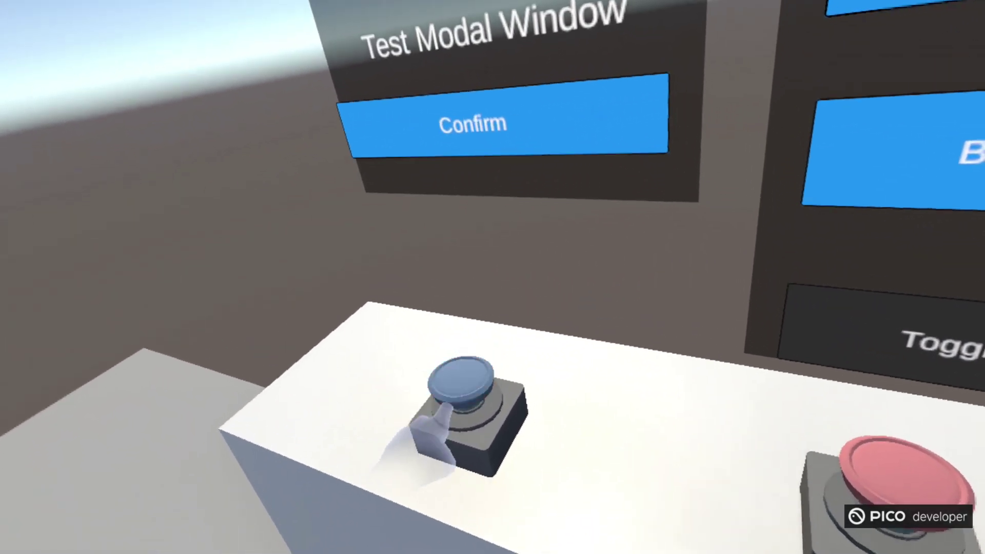
{"action": "left_click", "coordinate": [461, 377]}
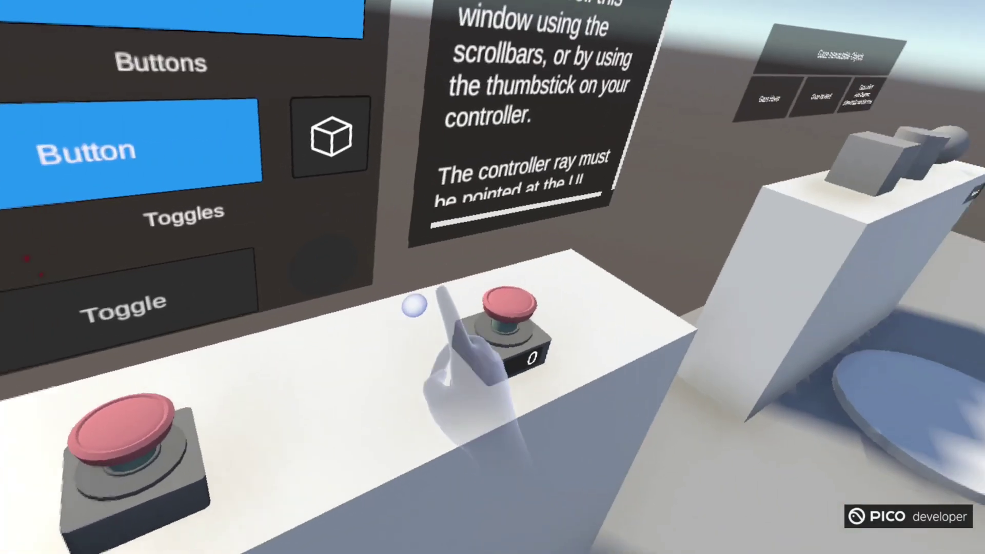
{"action": "left_click", "coordinate": [509, 302]}
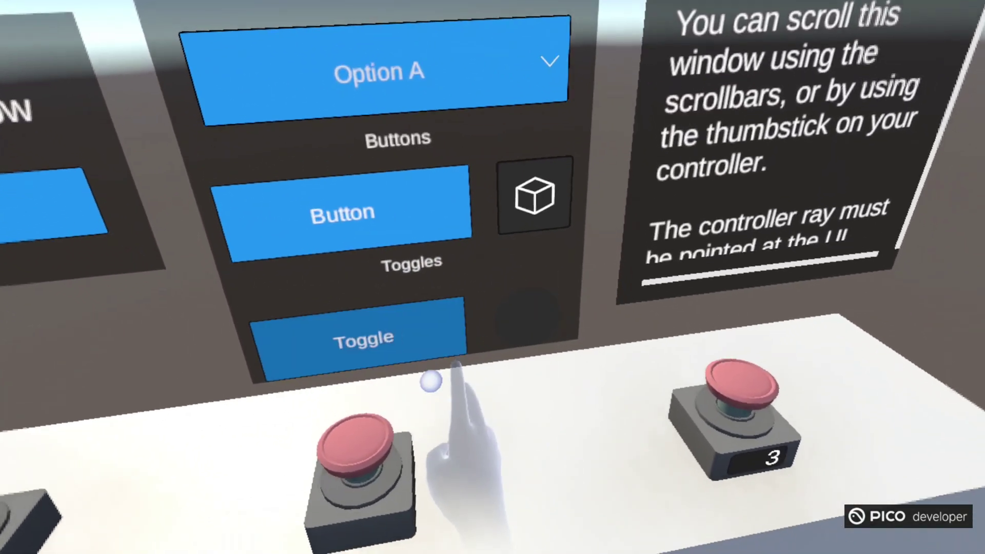
- Turn on the round toggle and choose Option B in the Test Controls dropdown by fingertip poke
{"action": "left_click", "coordinate": [527, 315]}
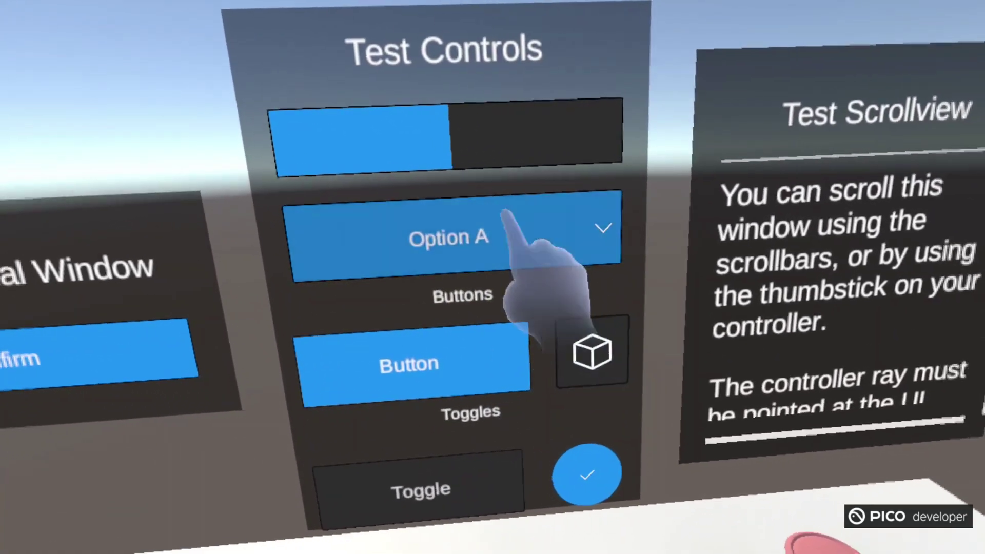
{"action": "left_click", "coordinate": [515, 205]}
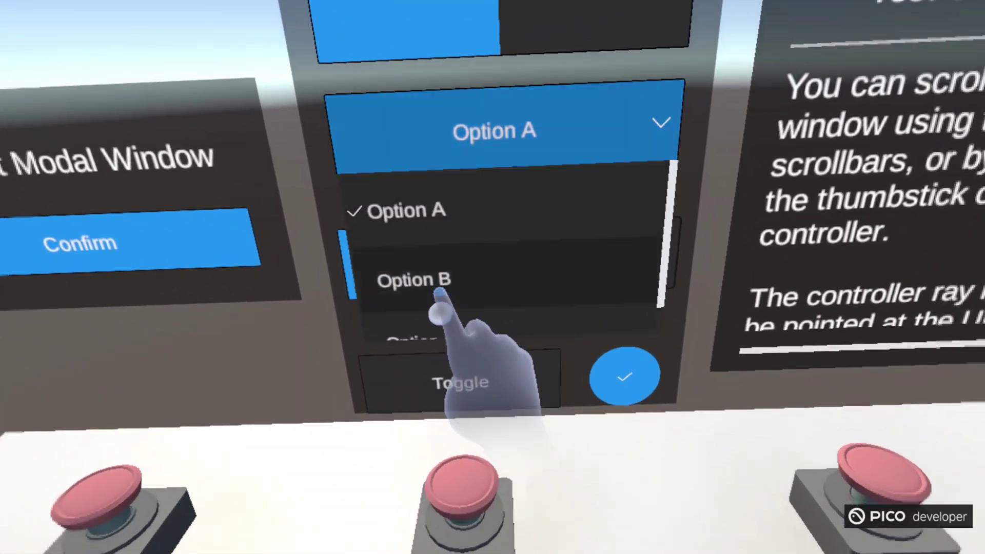
{"action": "left_click", "coordinate": [441, 282]}
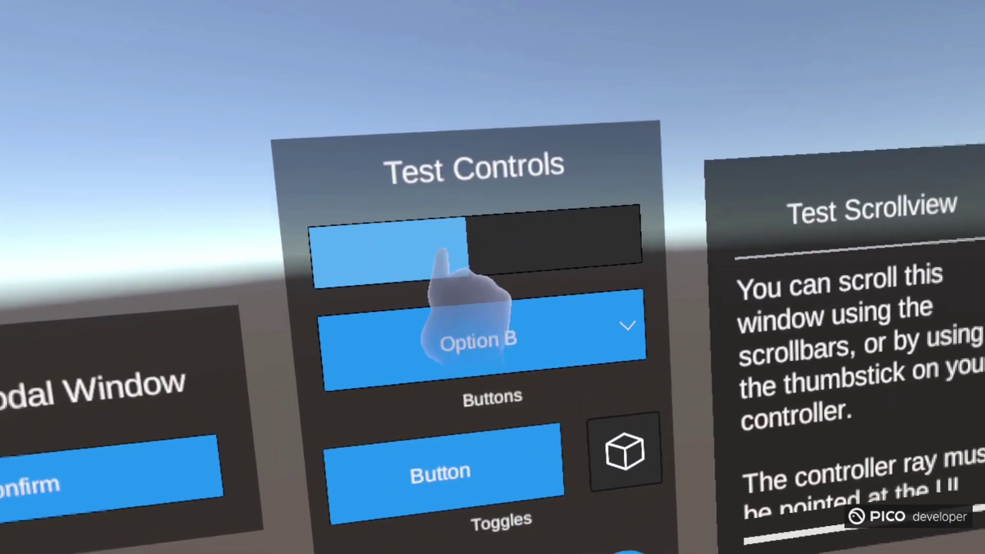
- Slide the Test Controls slider back and forth with the index fingertip
{"action": "left_click_drag", "start_coordinate": [442, 254], "coordinate": [479, 319]}
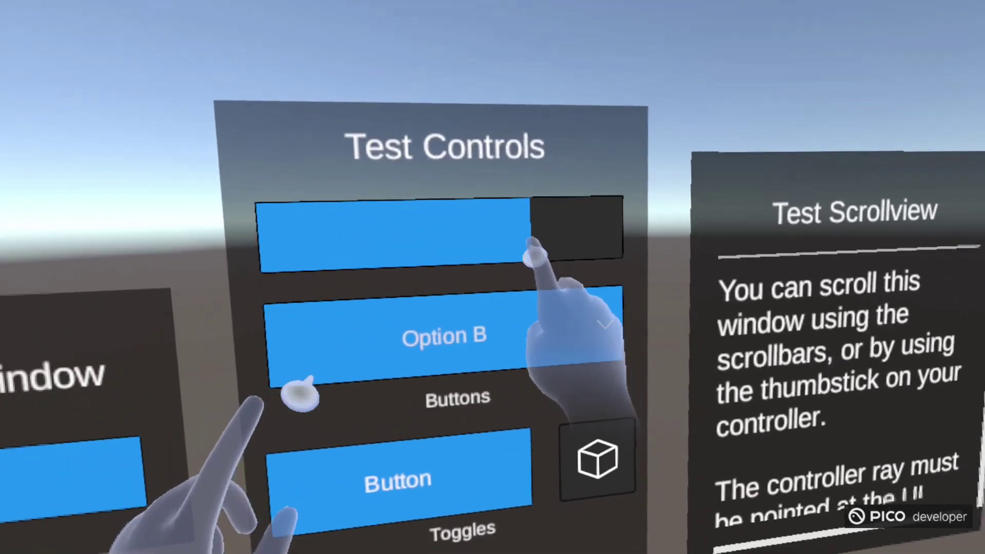
{"action": "left_click_drag", "start_coordinate": [534, 241], "coordinate": [493, 213]}
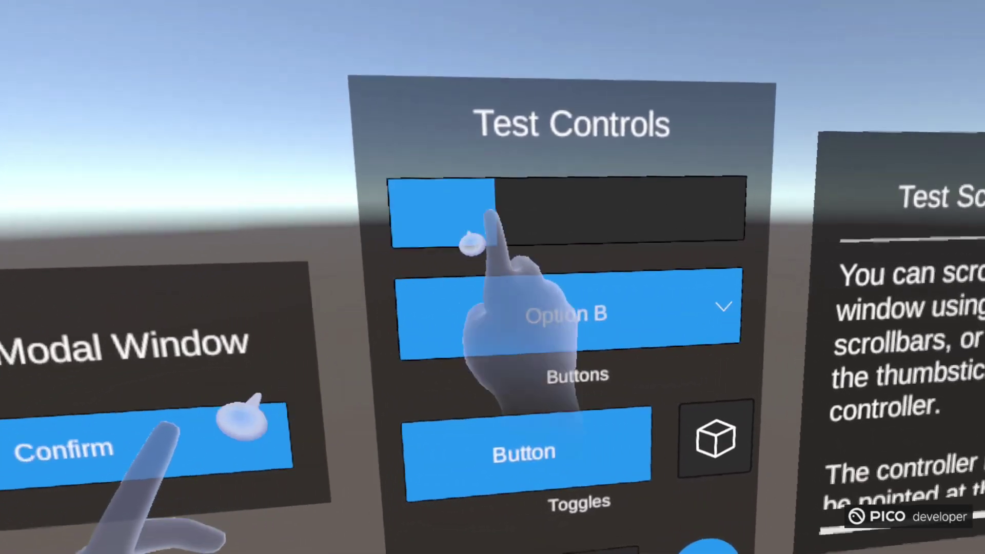
{"action": "left_click", "coordinate": [517, 302]}
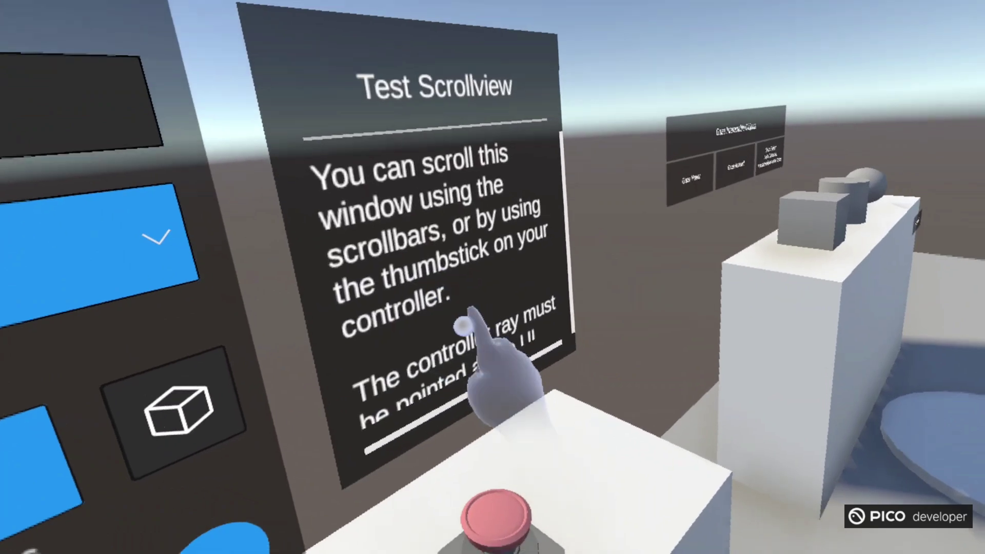
- Try scrolling the Test Scrollview text by fingertip and poke the counter push button once more
{"action": "left_click_drag", "start_coordinate": [463, 323], "coordinate": [467, 252]}
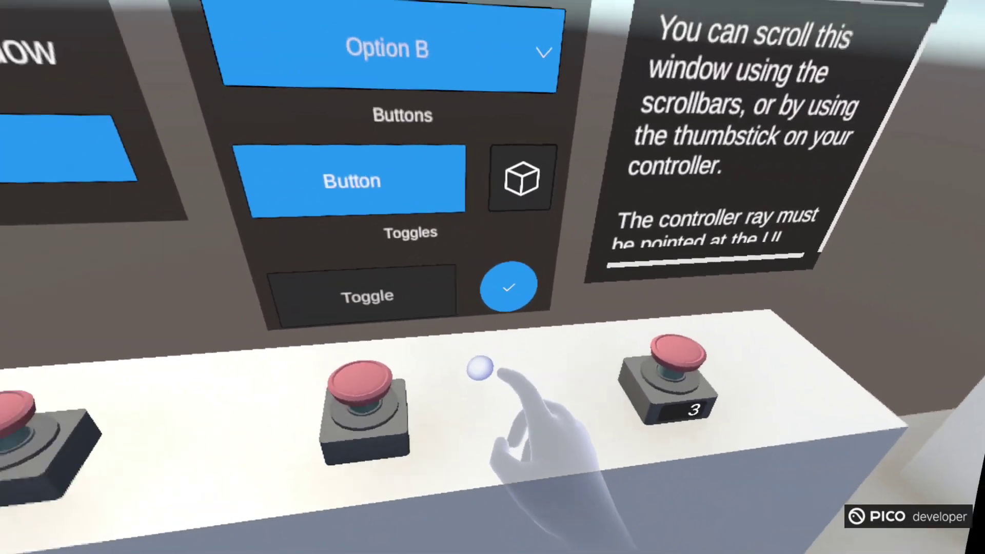
{"action": "left_click", "coordinate": [677, 354]}
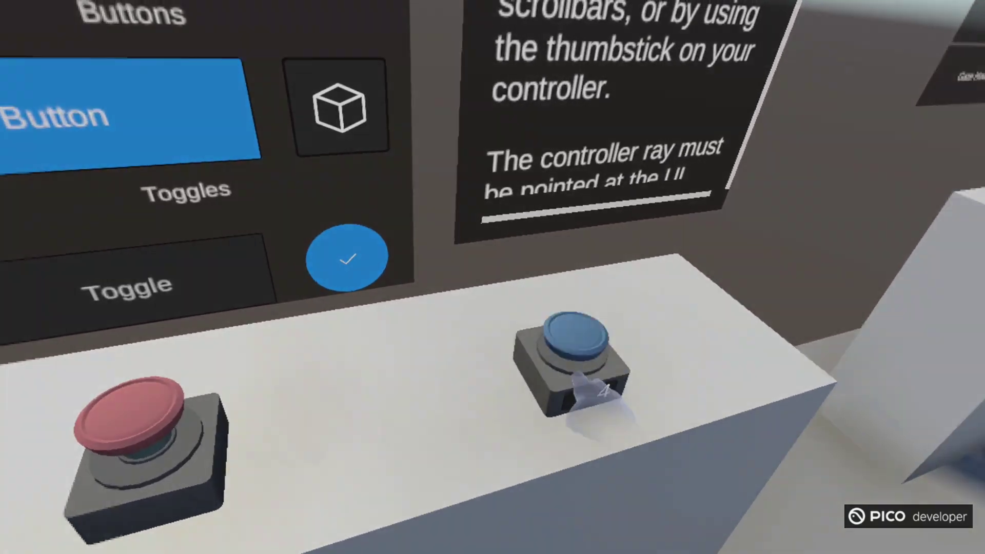